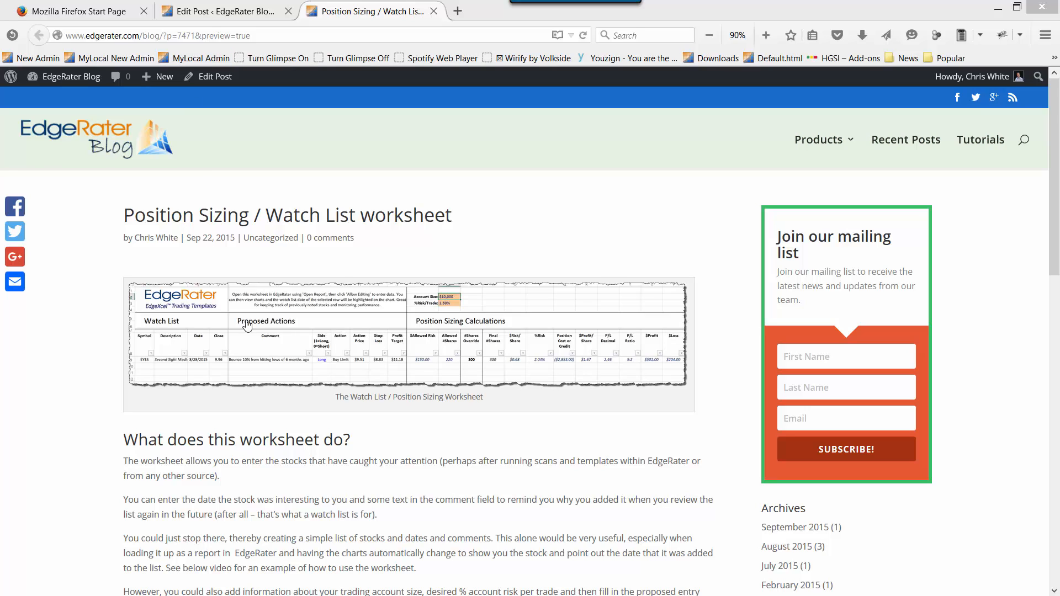
Read through the Position Sizing / Watch List worksheet blog post, including its calculated fields, download and usage sections
scroll(113, 339, "down", 6)
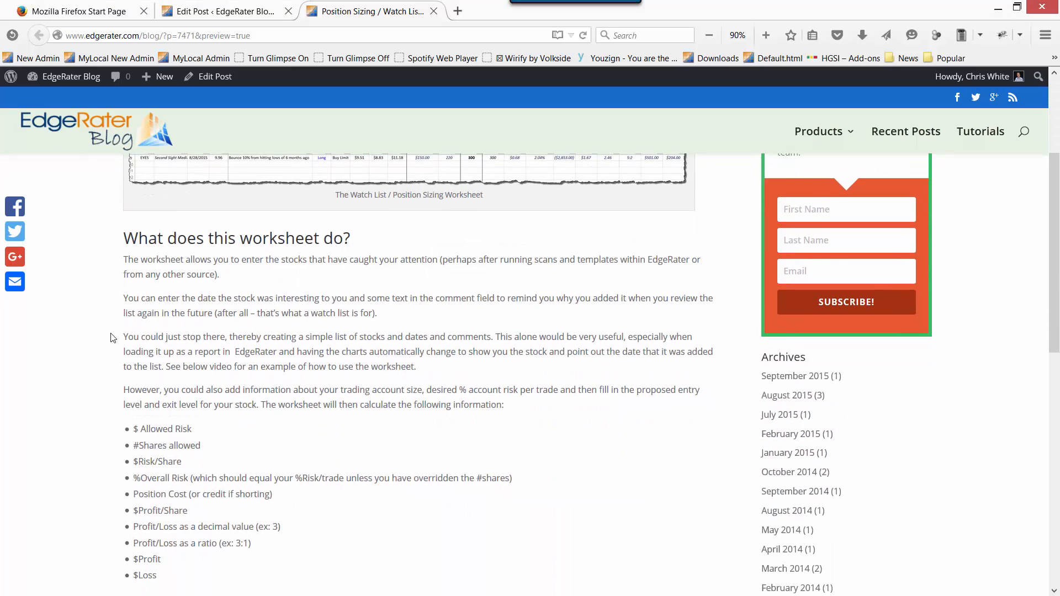
scroll(119, 339, "down", 1)
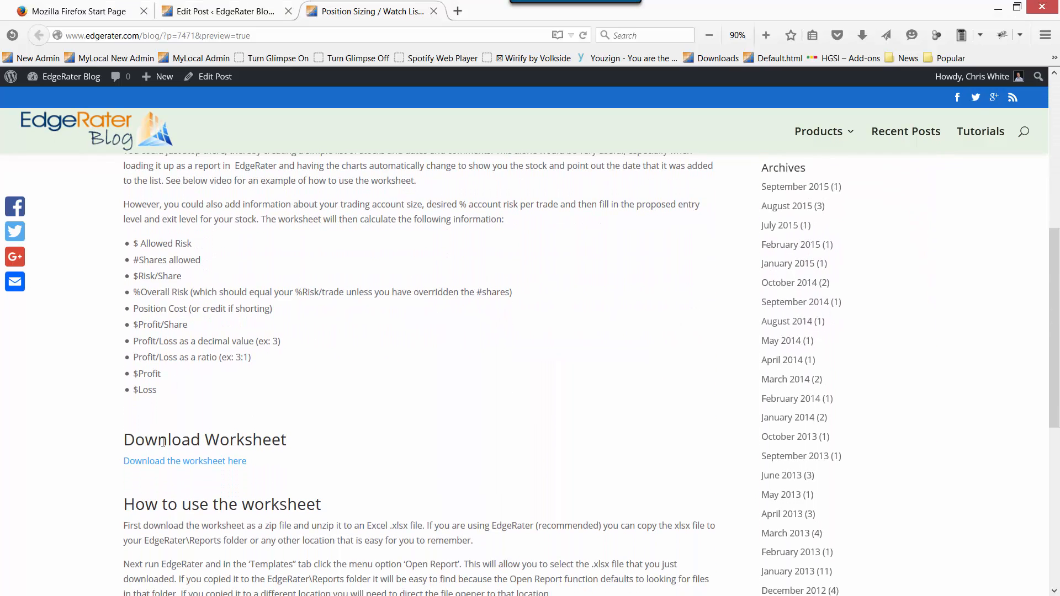
scroll(230, 459, "down", 1)
scroll(260, 436, "down", 1)
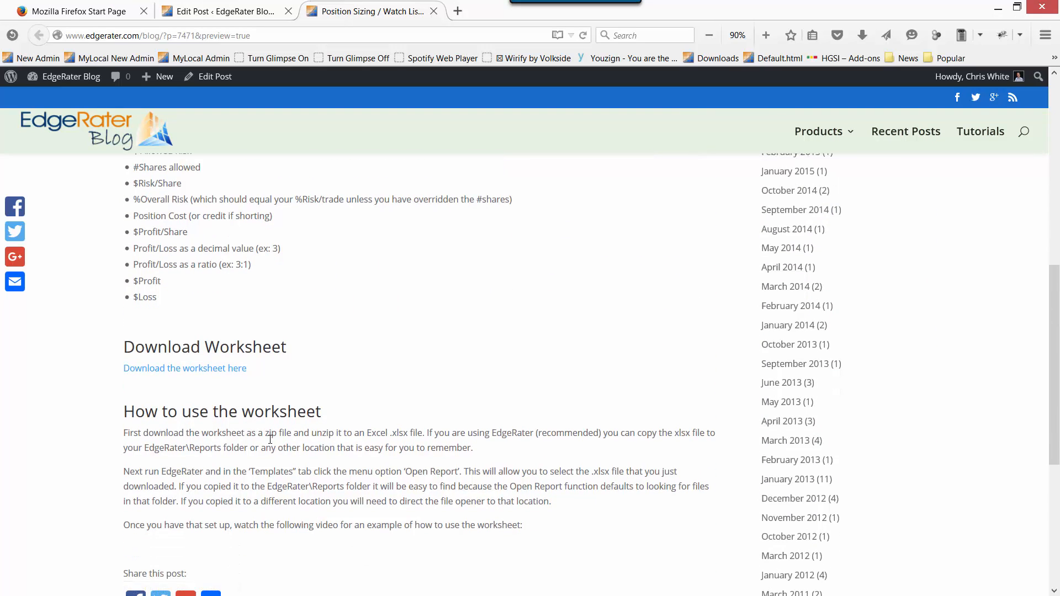
scroll(292, 434, "down", 2)
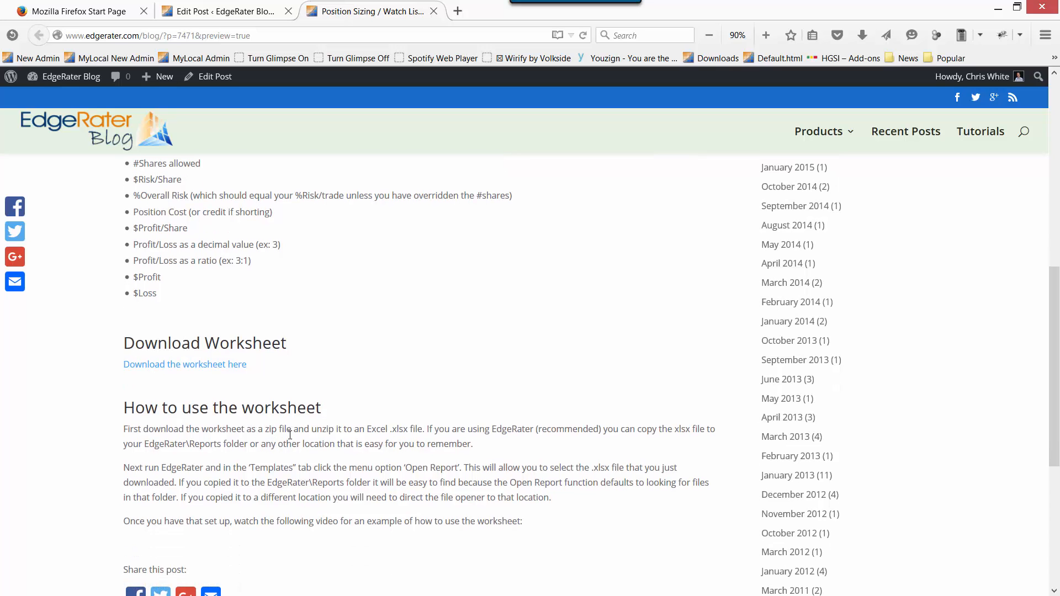
scroll(376, 384, "up", 2)
scroll(375, 385, "up", 5)
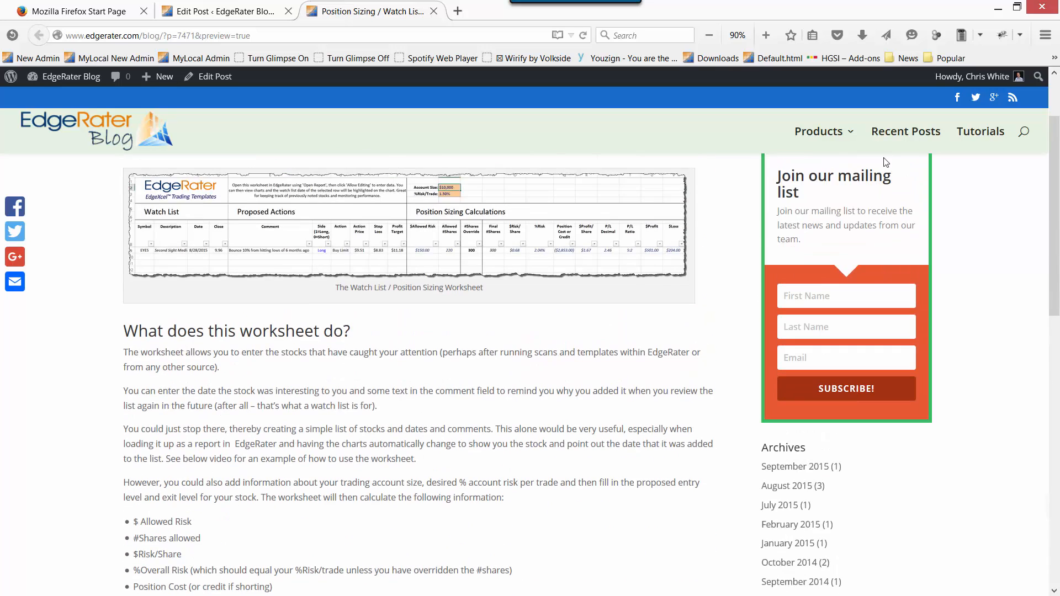
Switch to WatchList_1.xlsx in Excel, widen its window to view the position sizing columns, and close the workbook
left_click(999, 9)
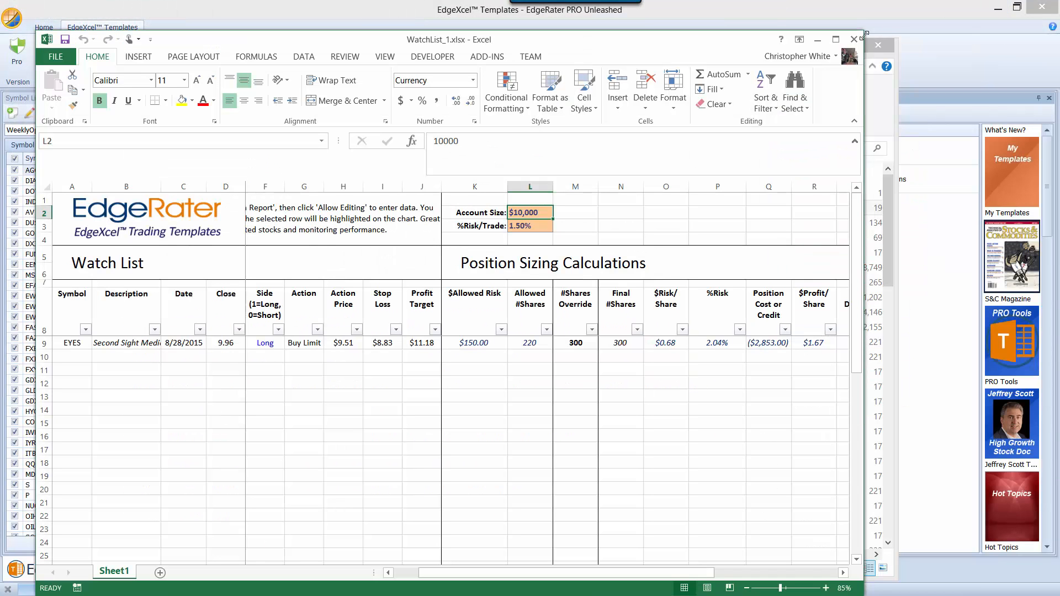
left_click_drag(731, 48, 709, 37)
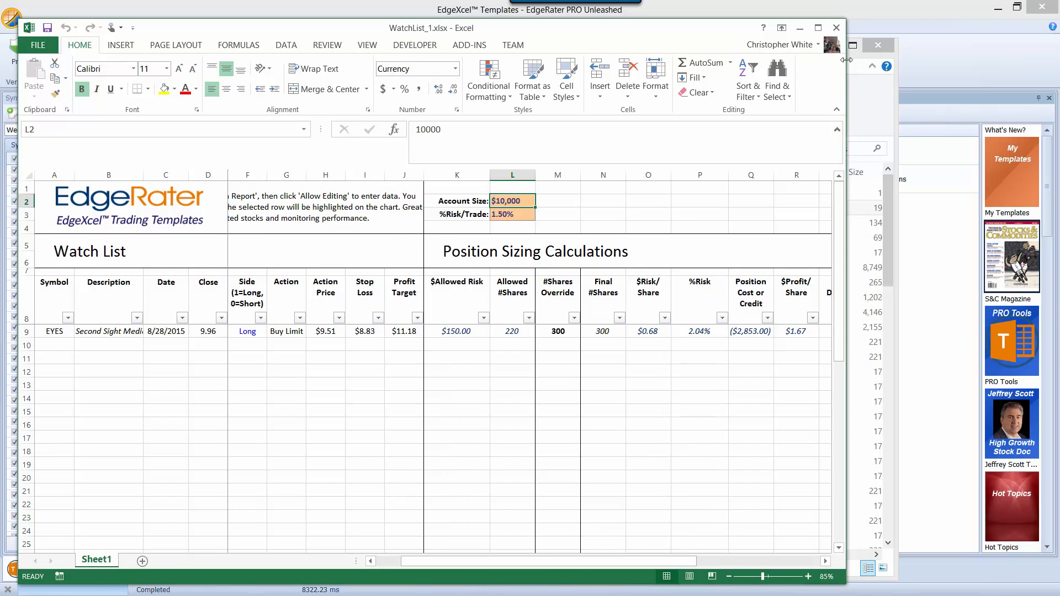
left_click_drag(847, 60, 1008, 70)
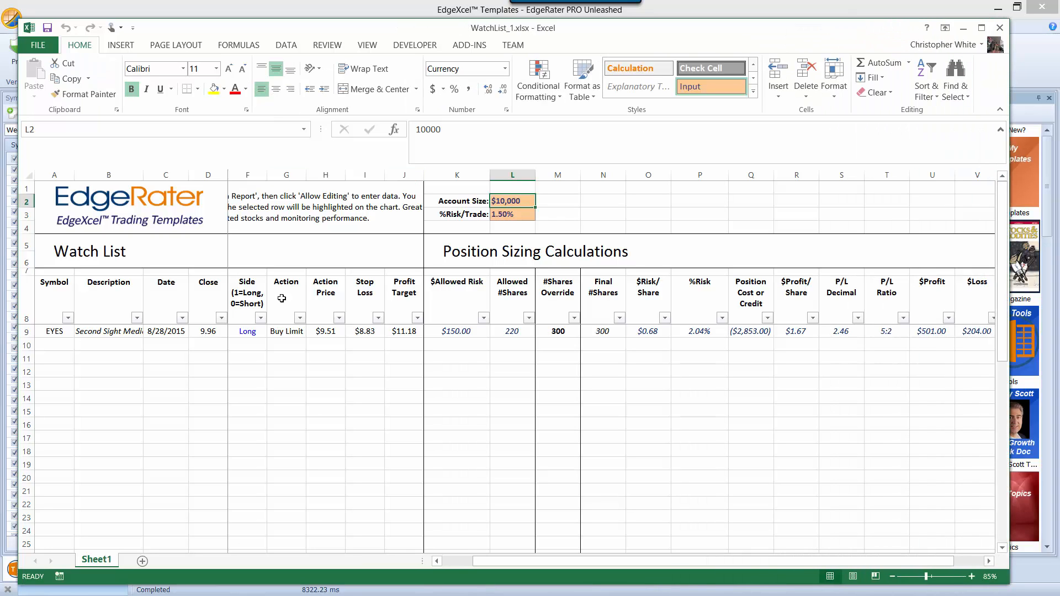
left_click(1000, 28)
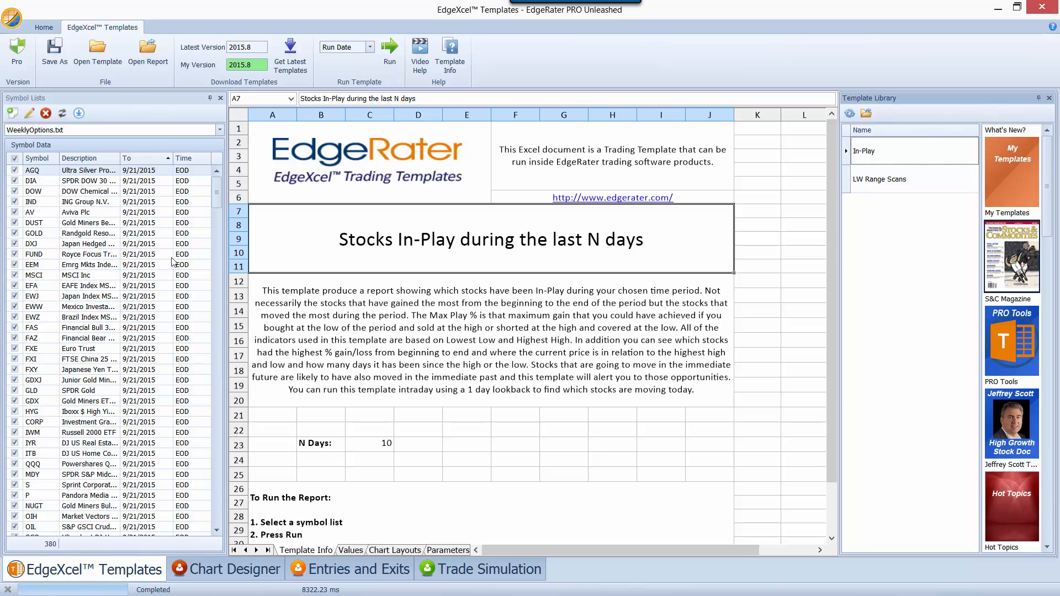
Open the WatchList_1.xlsx report from the EdgeRater Reports folder in EdgeRater
left_click(154, 60)
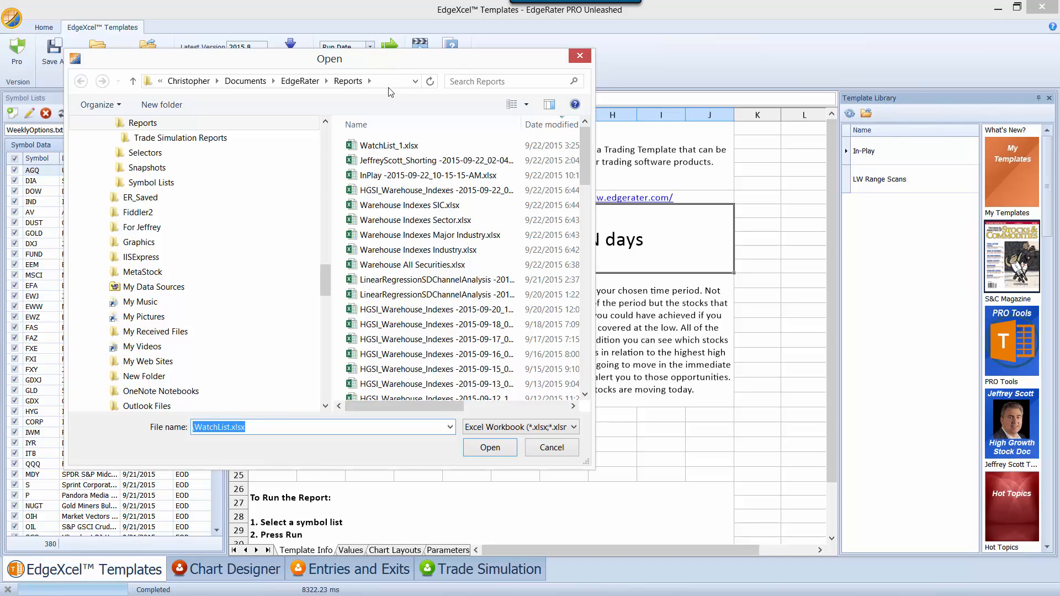
left_click(390, 147)
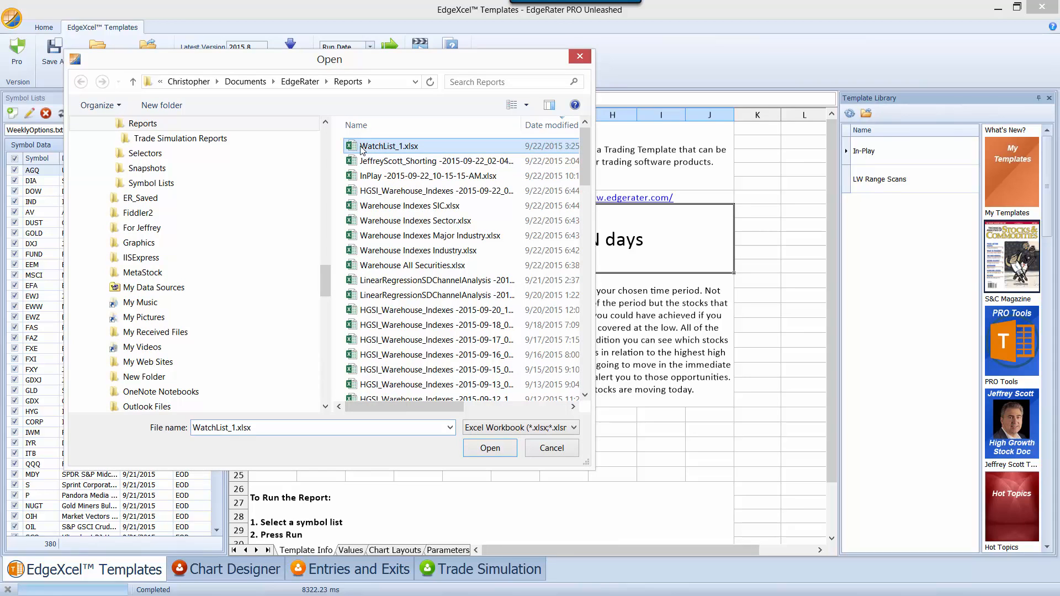
left_click(499, 450)
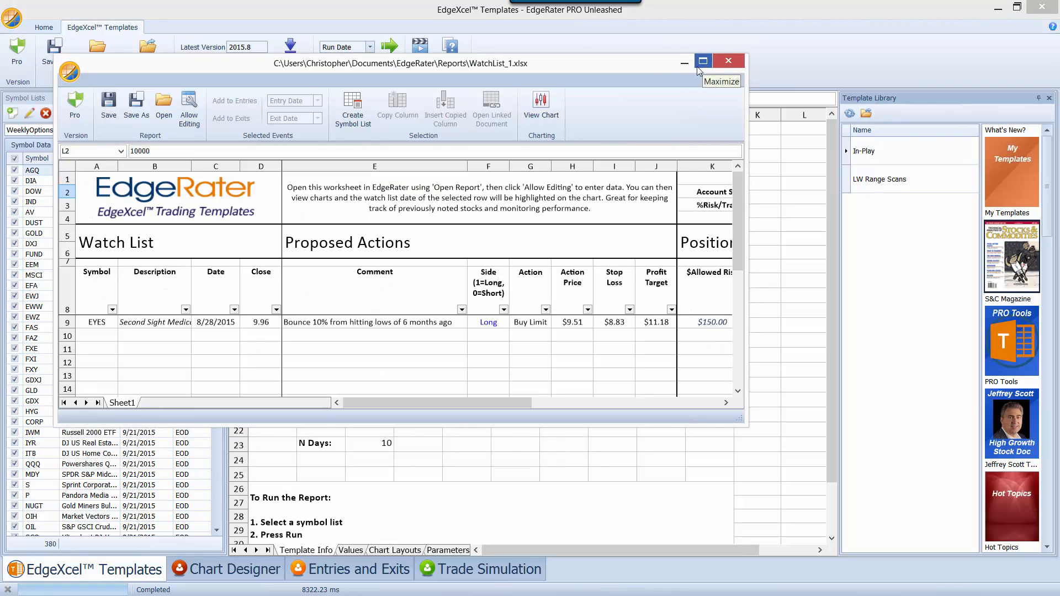
Maximize the WatchList_1.xlsx report window with the main program window minimized, and allow editing in the report
left_click_drag(642, 65, 590, 29)
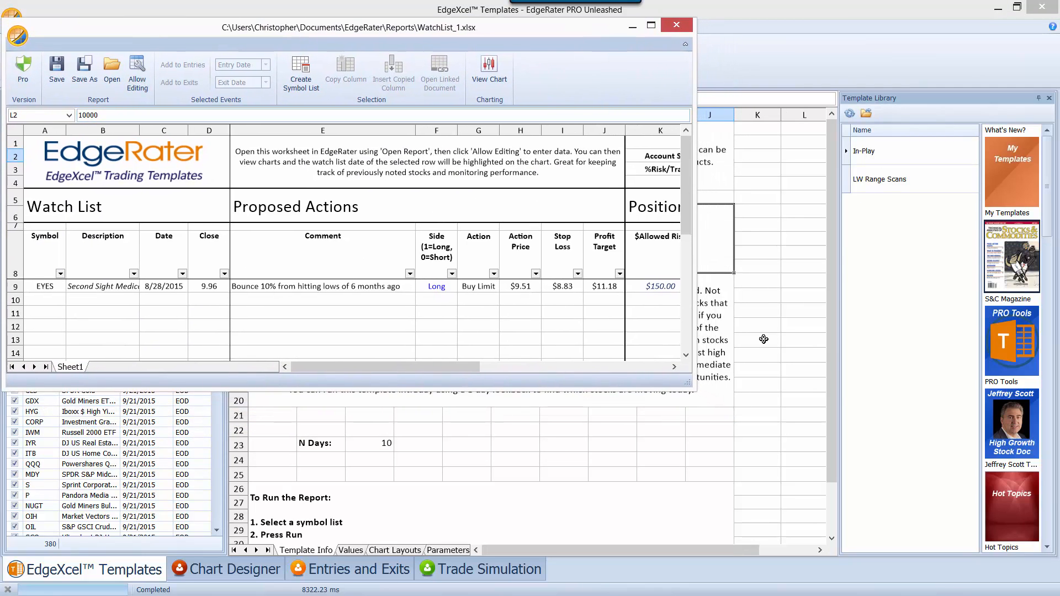
left_click_drag(693, 388, 883, 576)
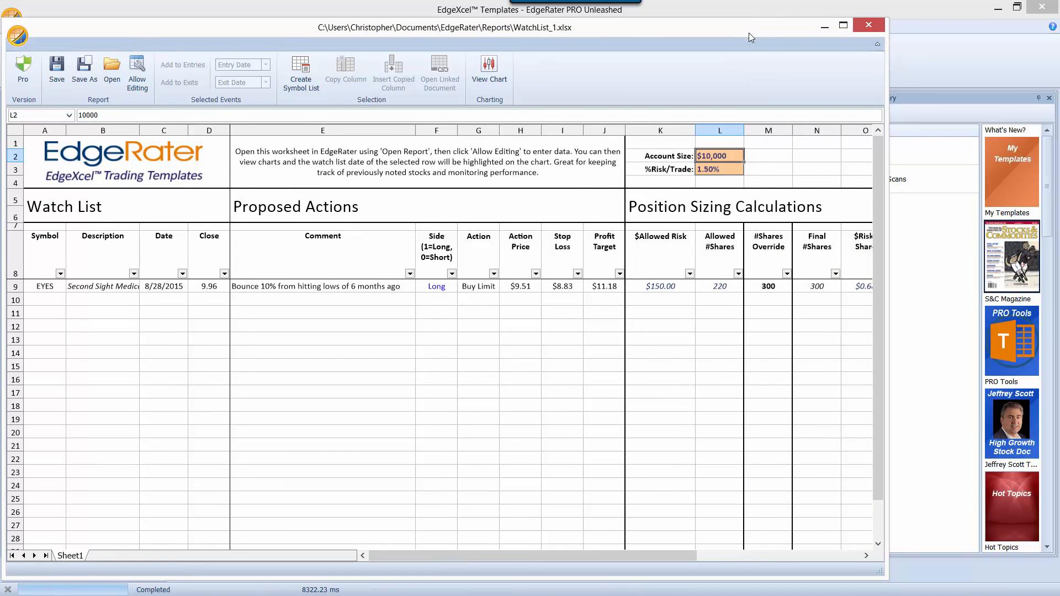
left_click_drag(749, 33, 753, 26)
left_click(995, 10)
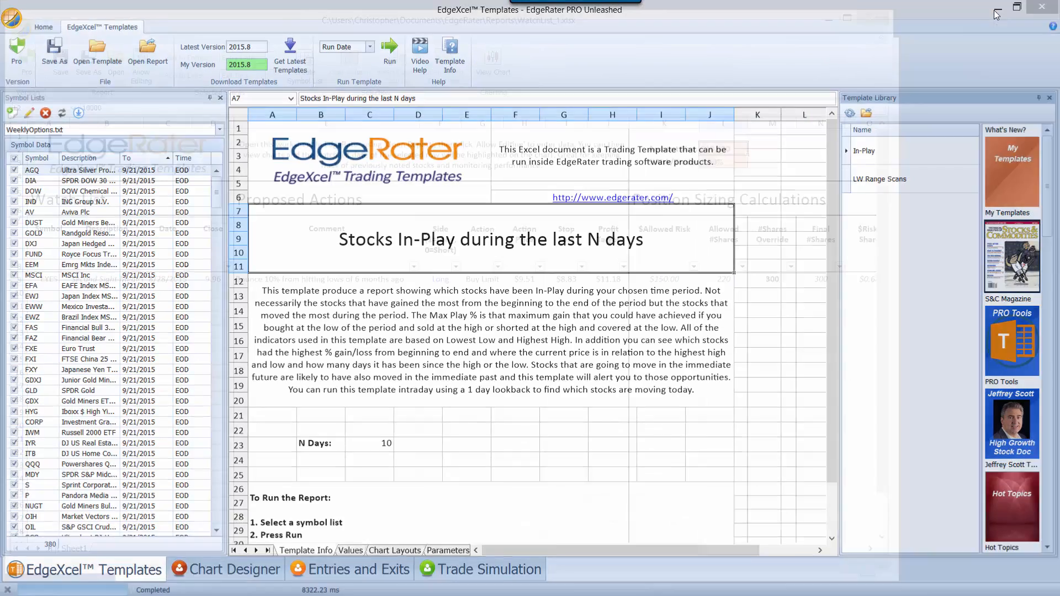
left_click_drag(775, 21, 773, 11)
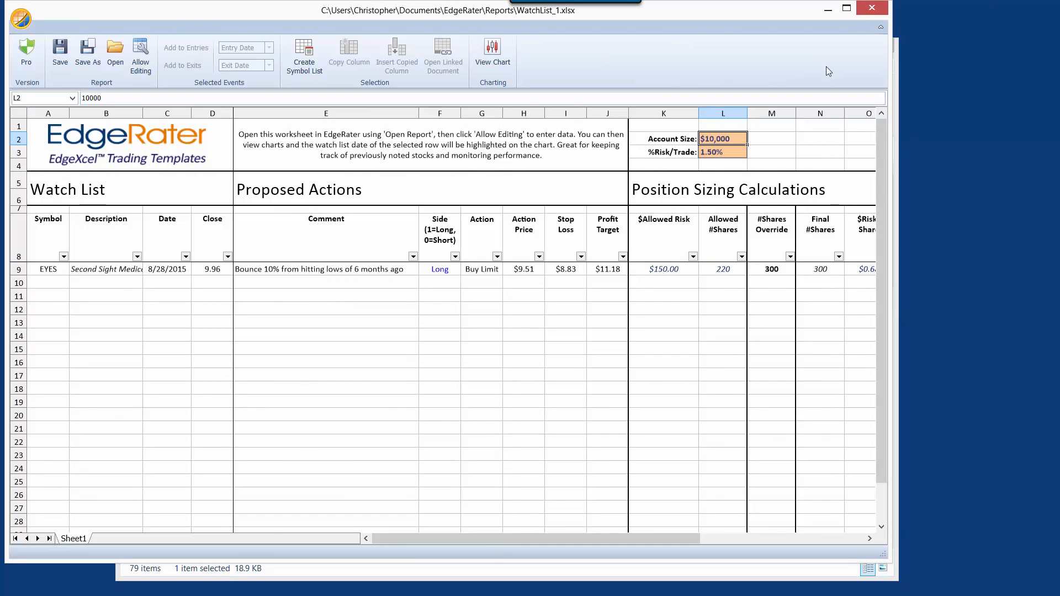
left_click(847, 8)
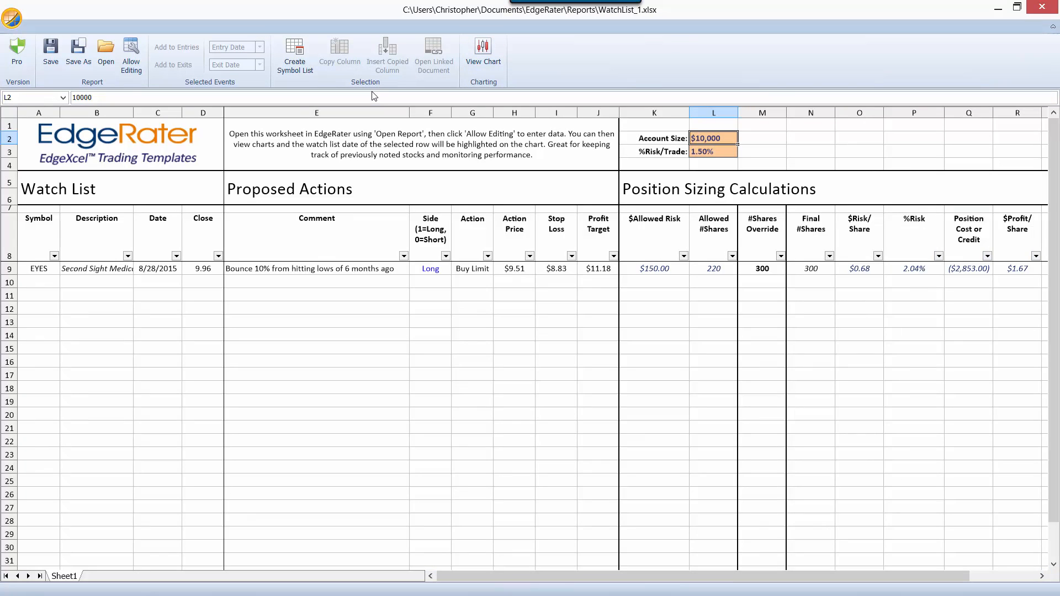
left_click(140, 56)
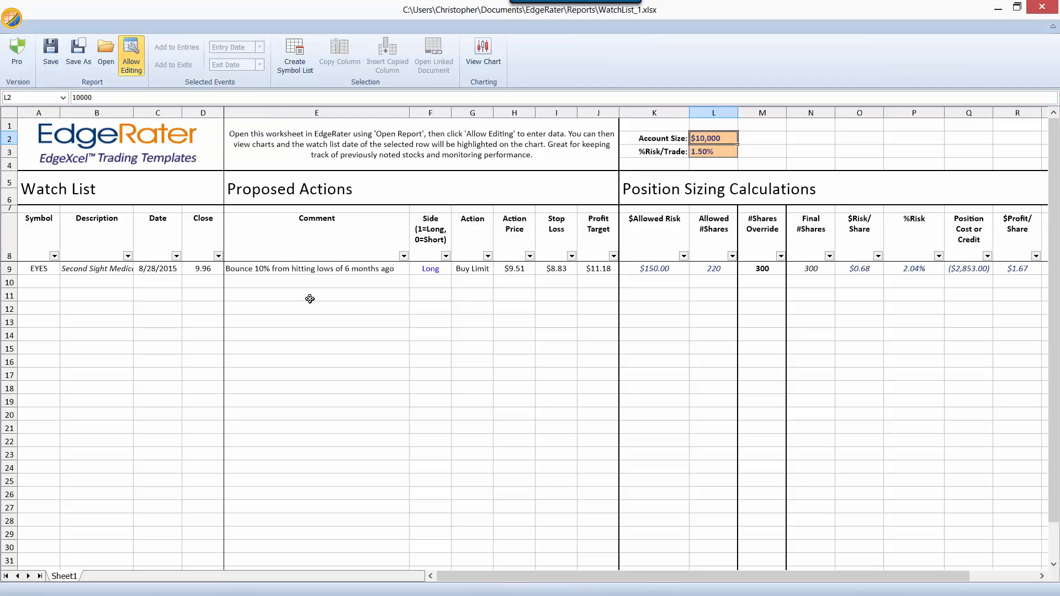
left_click(46, 280)
type("fa")
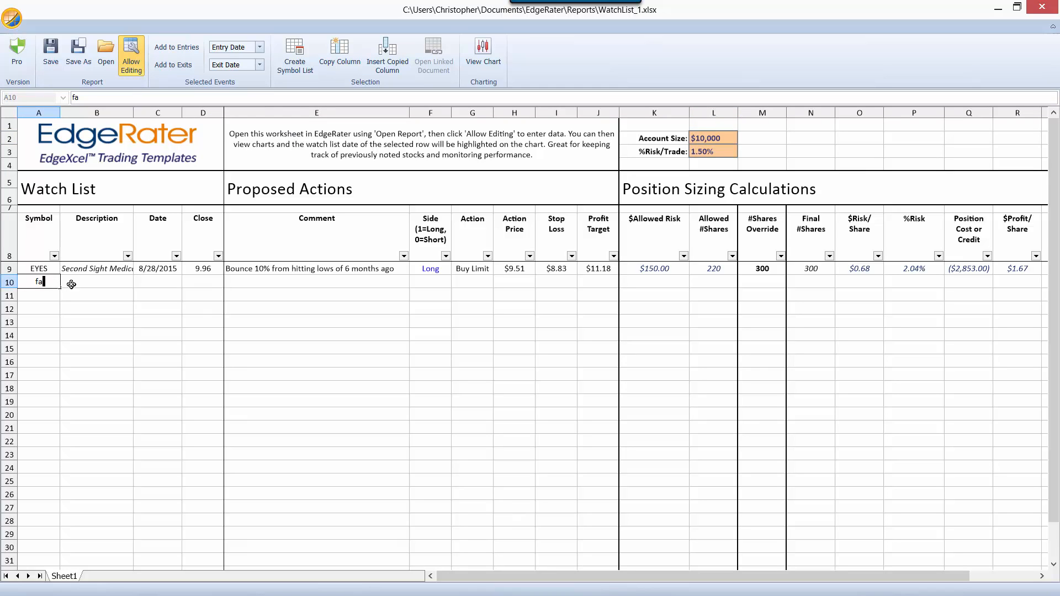
key("BackSpace")
key("BackSpace")
left_click(87, 281)
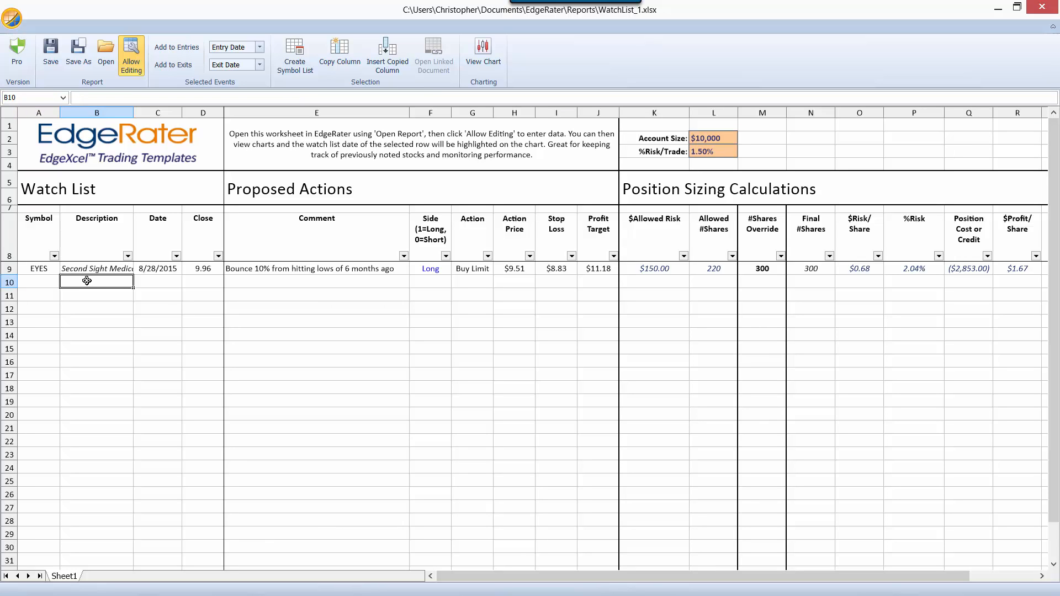
Open the chart for the EYES row and arrange the report and chart viewer windows side by side, filling the screen
left_click(42, 269)
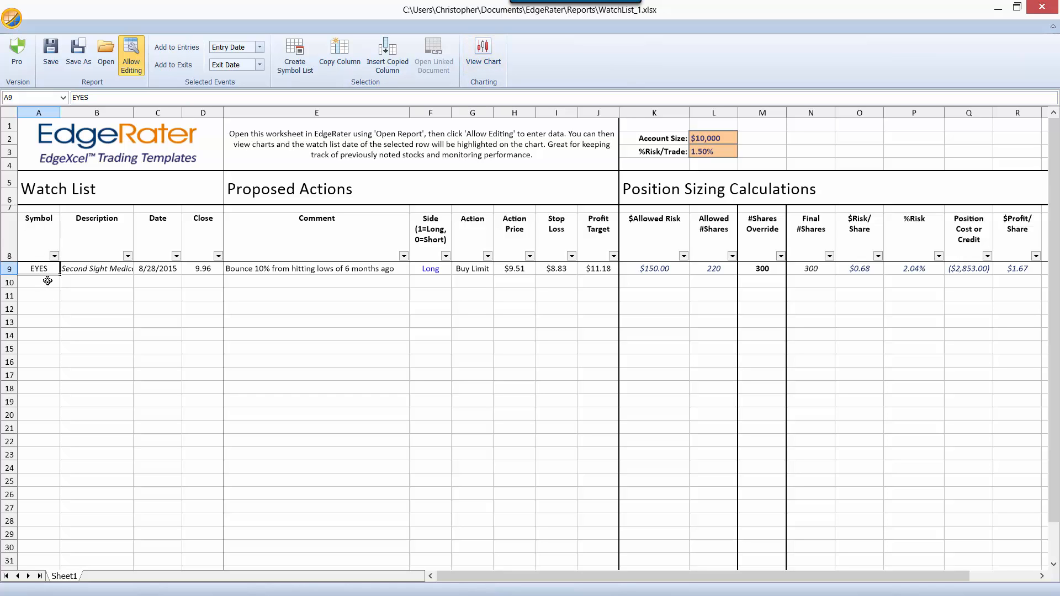
left_click(121, 272)
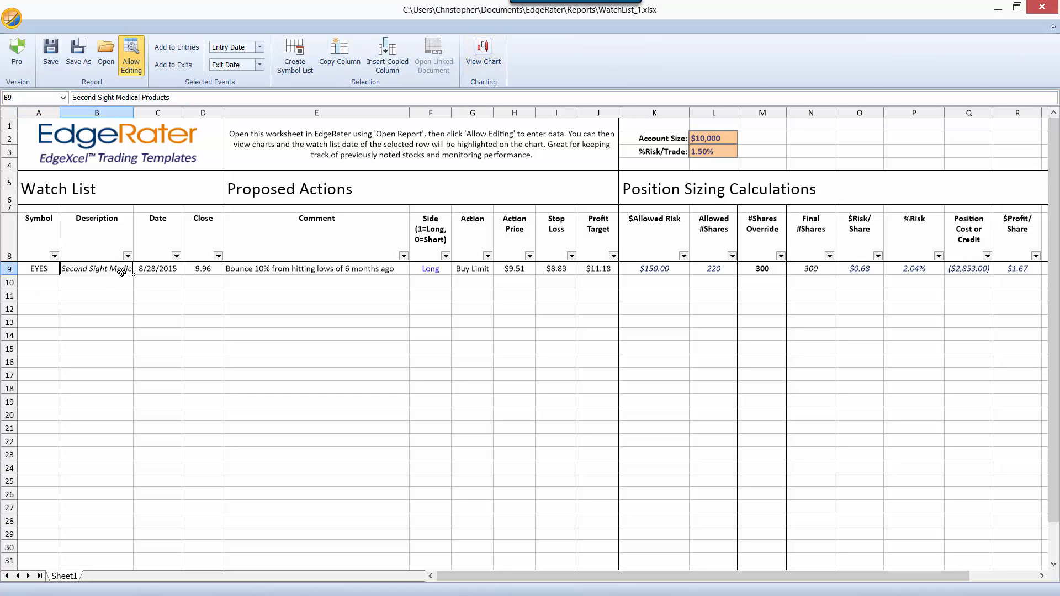
left_click(492, 59)
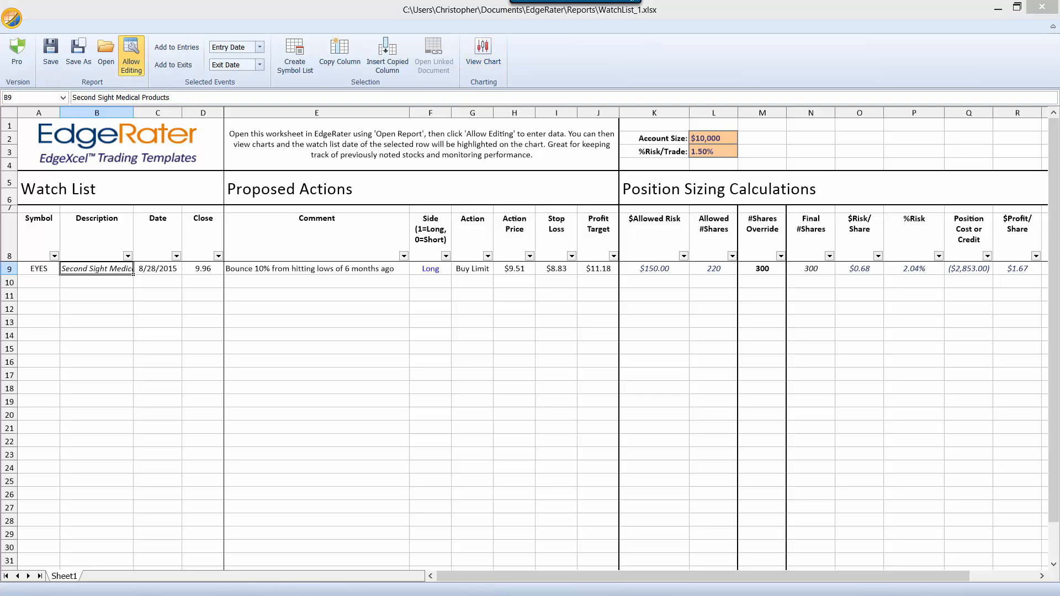
left_click_drag(1059, 0, 740, 41)
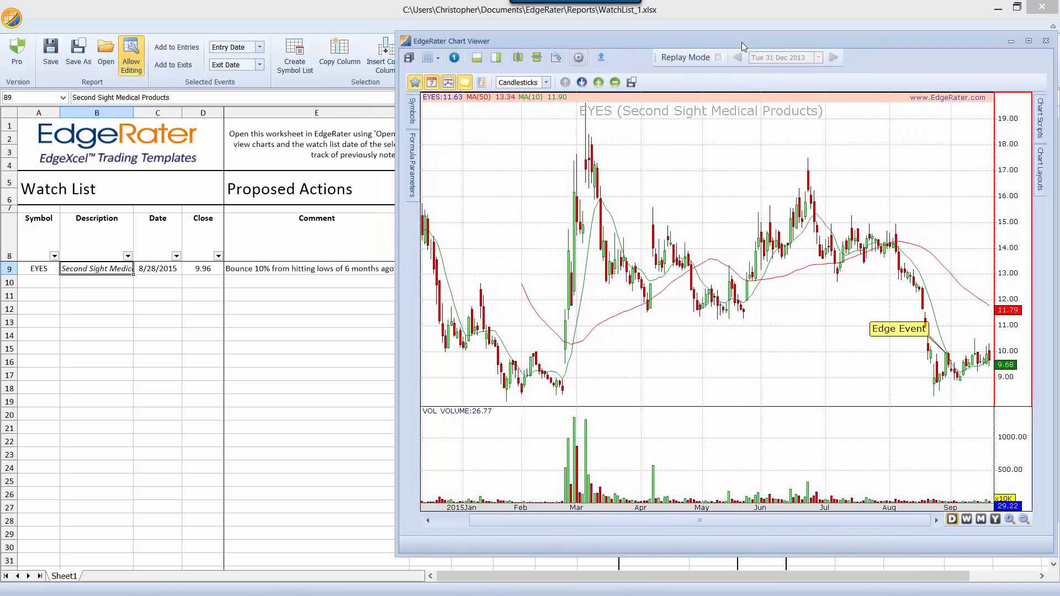
key("super+Right")
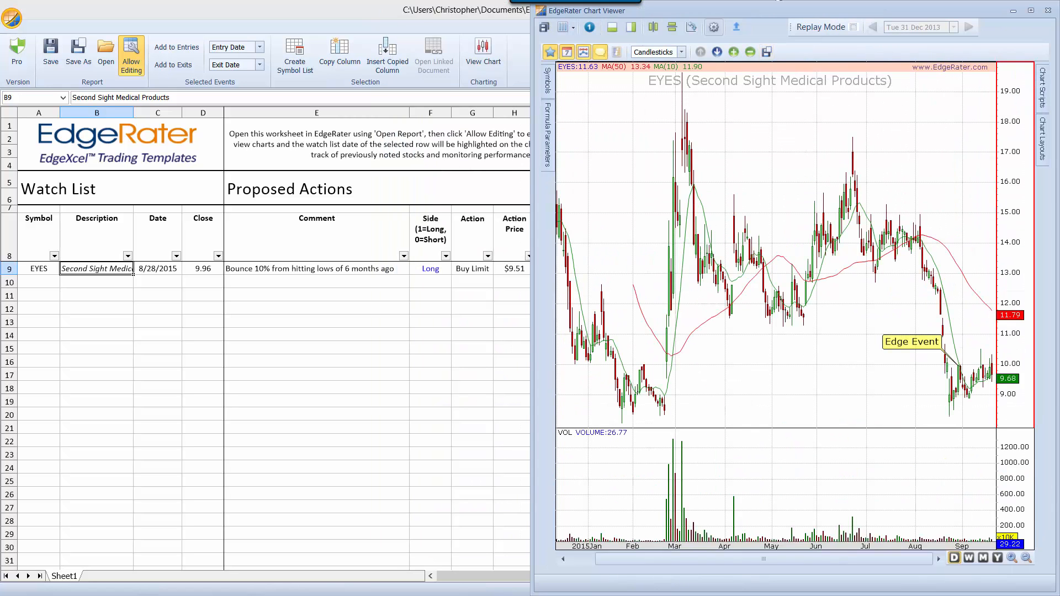
double_click(350, 10)
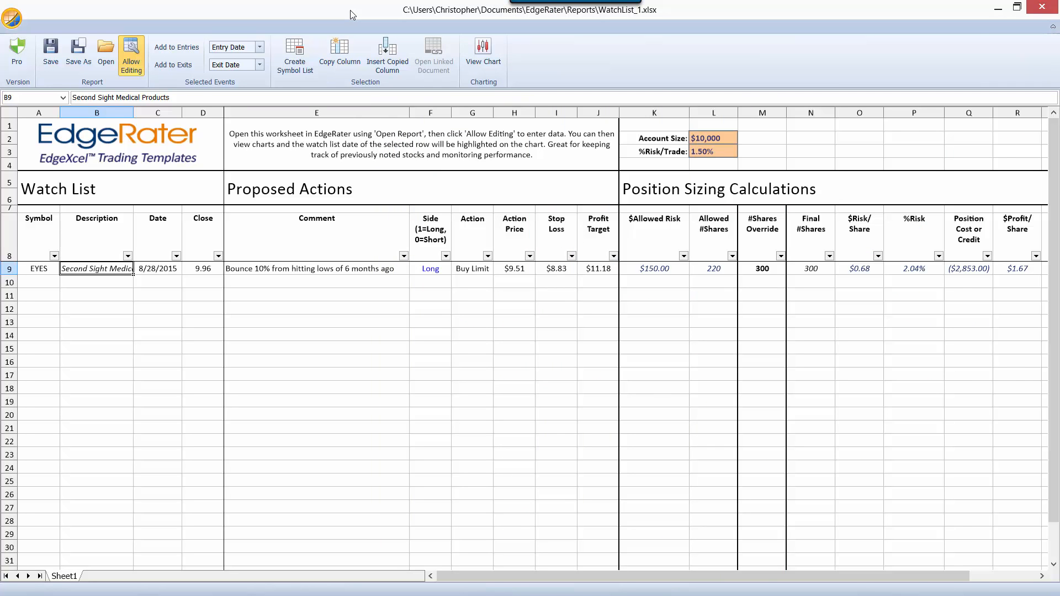
double_click(350, 10)
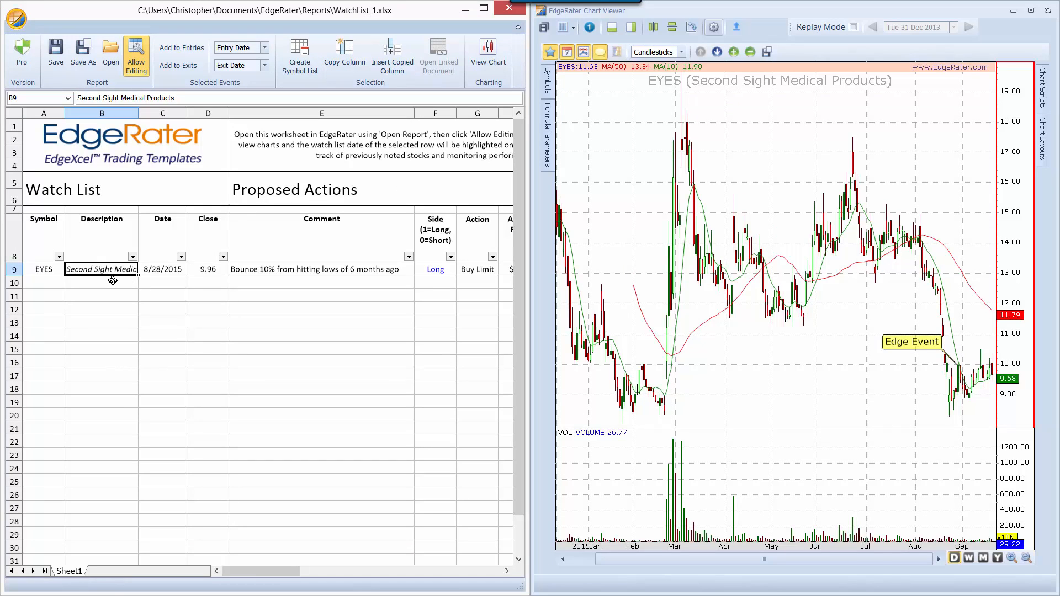
Enter the symbol MSFT in cell A10, below EYES in the watch list
left_click(54, 279)
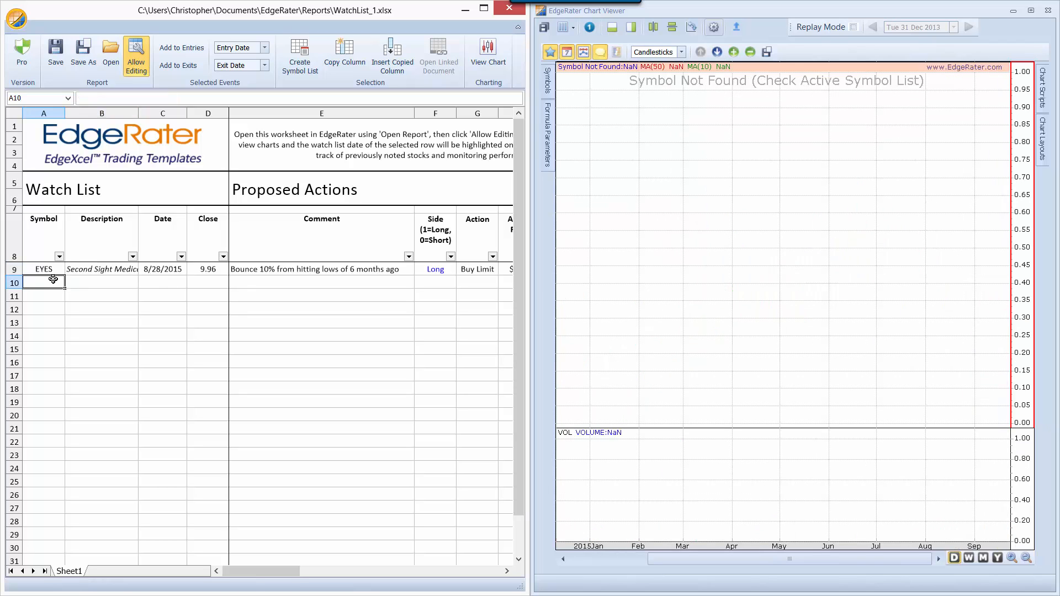
type("MSFT")
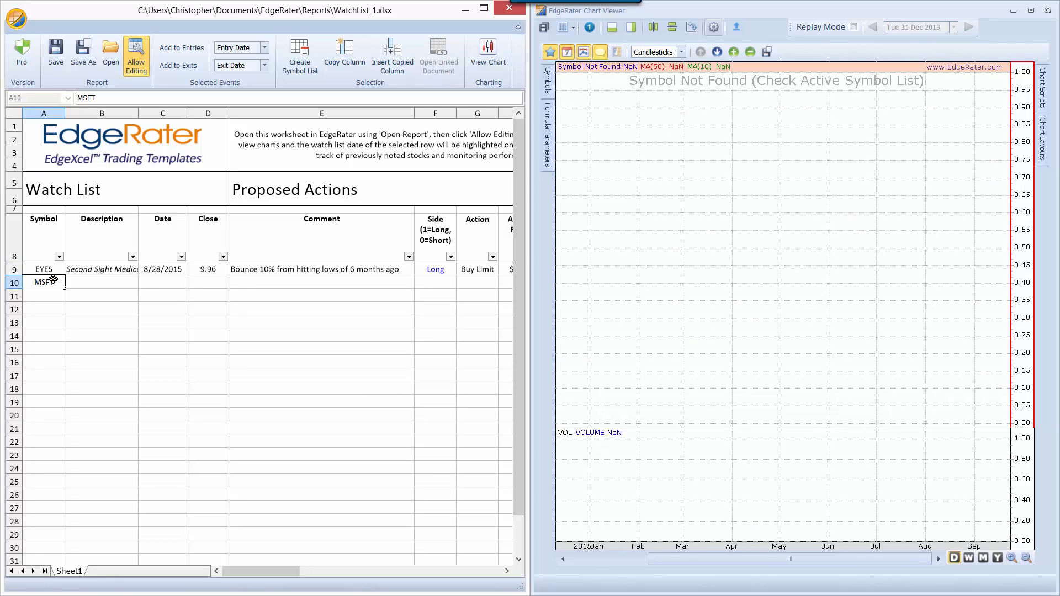
key("Return")
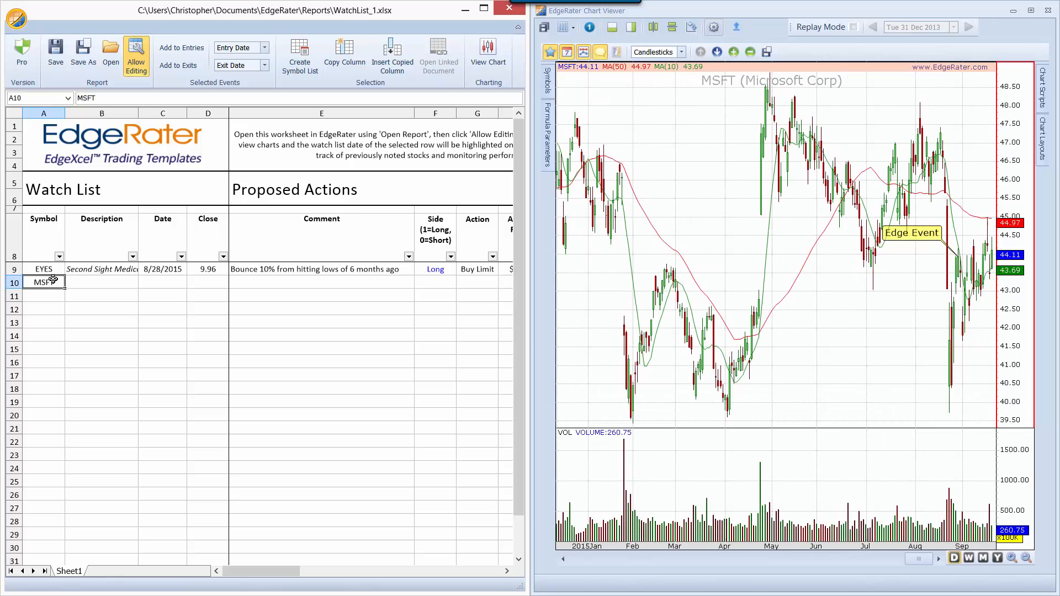
Alternate between the EYES and MSFT rows to compare their linked charts, ending on EYES
left_click(50, 269)
key("Down")
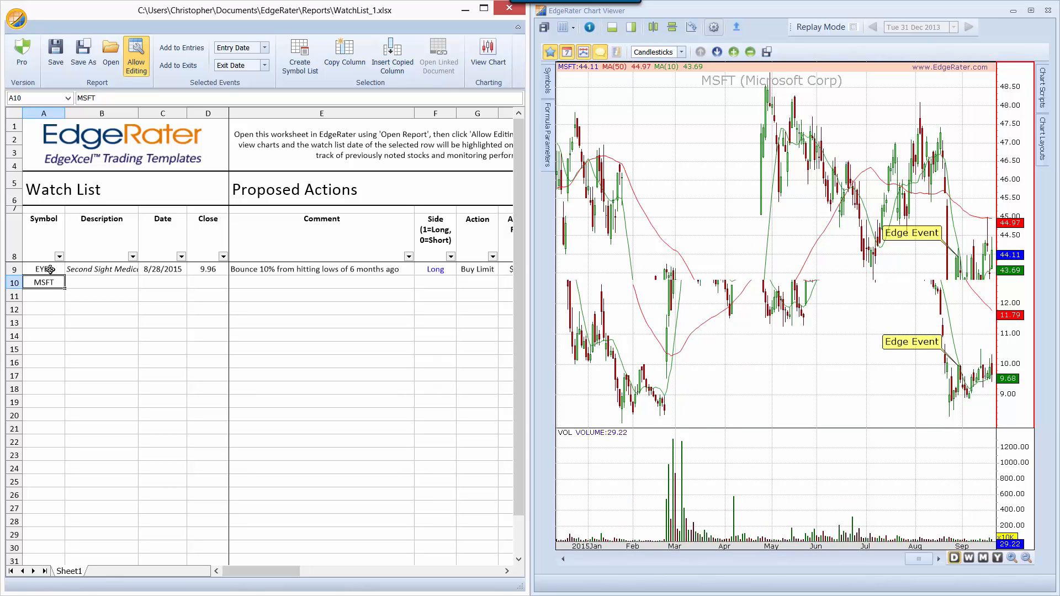
left_click(50, 269)
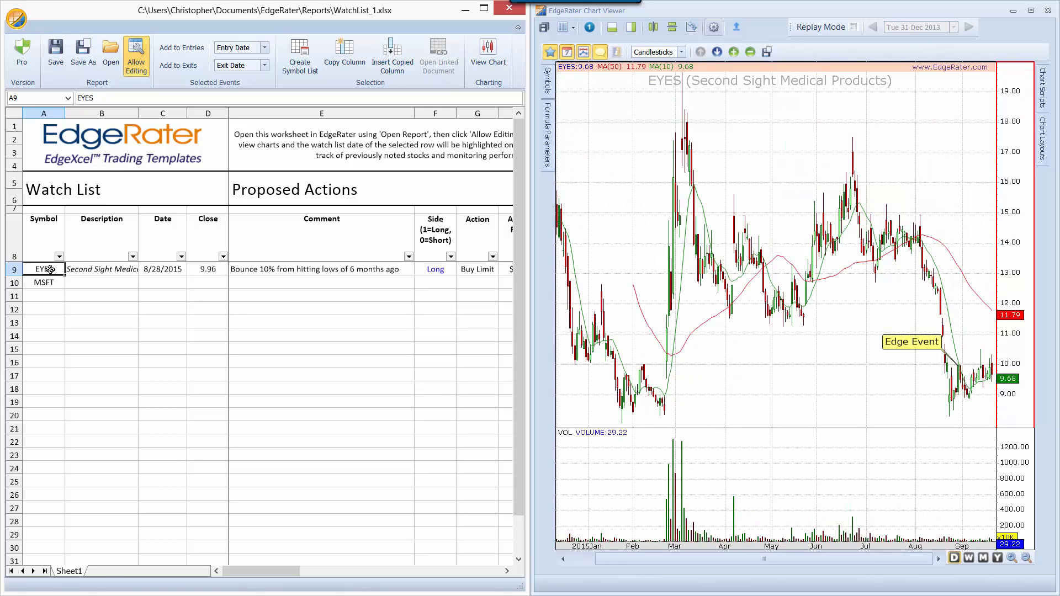
key("Down")
left_click(50, 269)
key("Down")
left_click(50, 269)
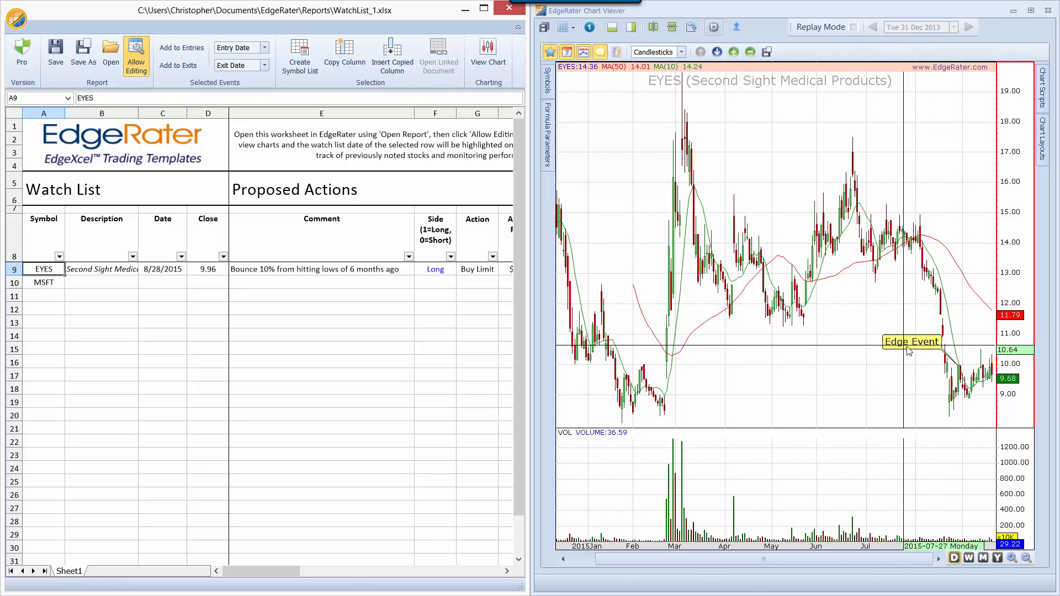
Hide the Edge Event label on the EYES chart and show it again
left_click(599, 55)
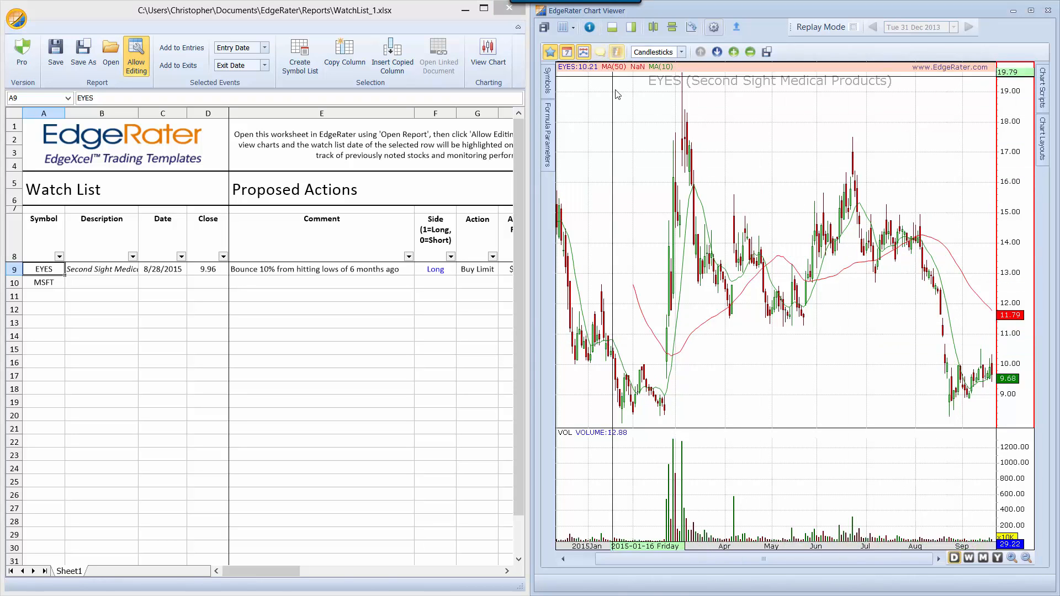
left_click(600, 52)
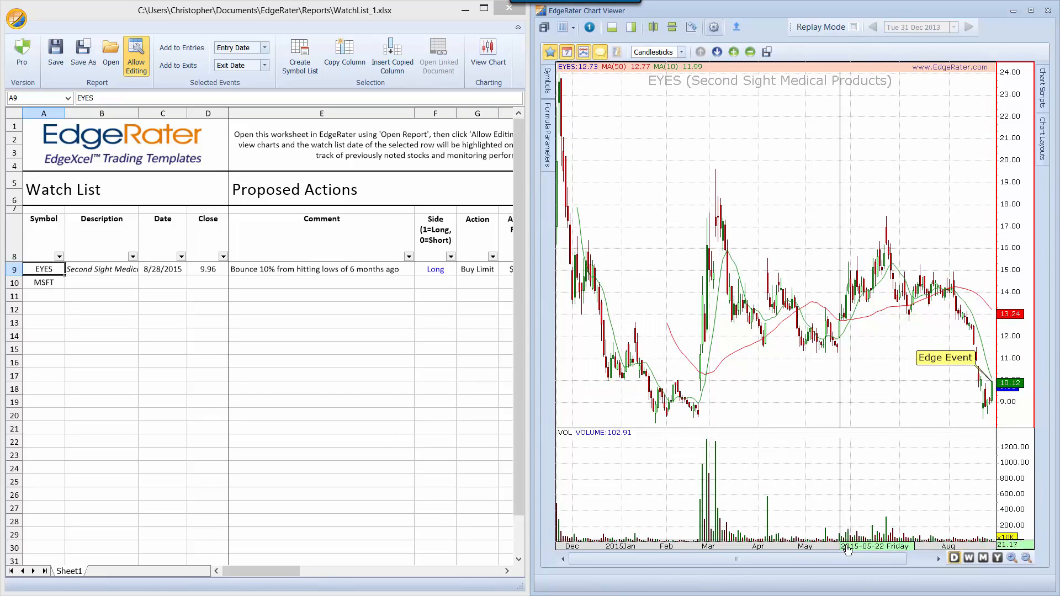
Remove the MSFT symbol from cell A10 and reselect the EYES row to bring back its chart
left_click_drag(850, 558, 887, 561)
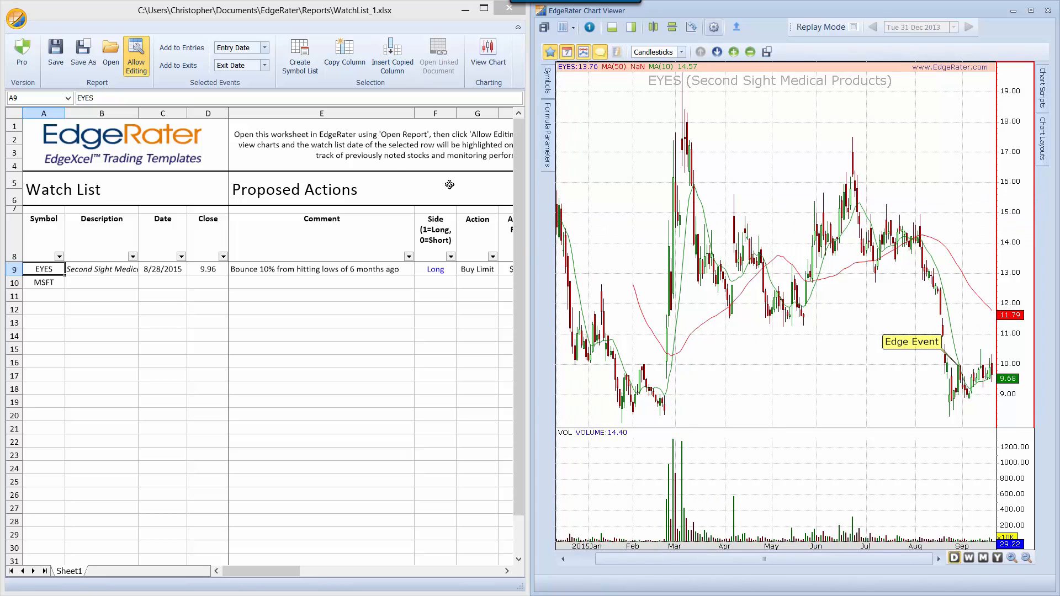
left_click(47, 283)
key("Delete")
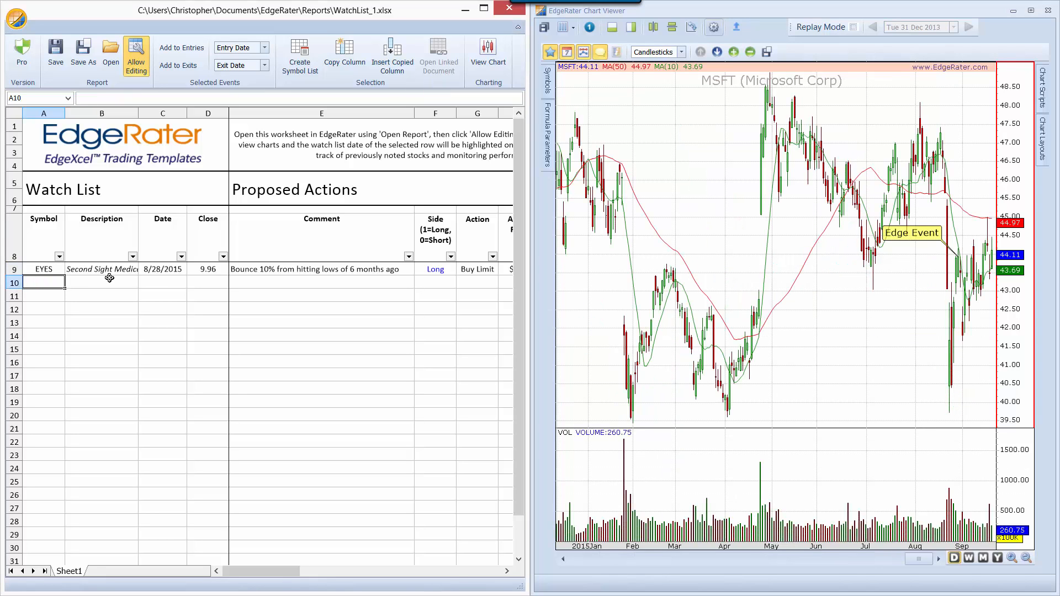
left_click(46, 271)
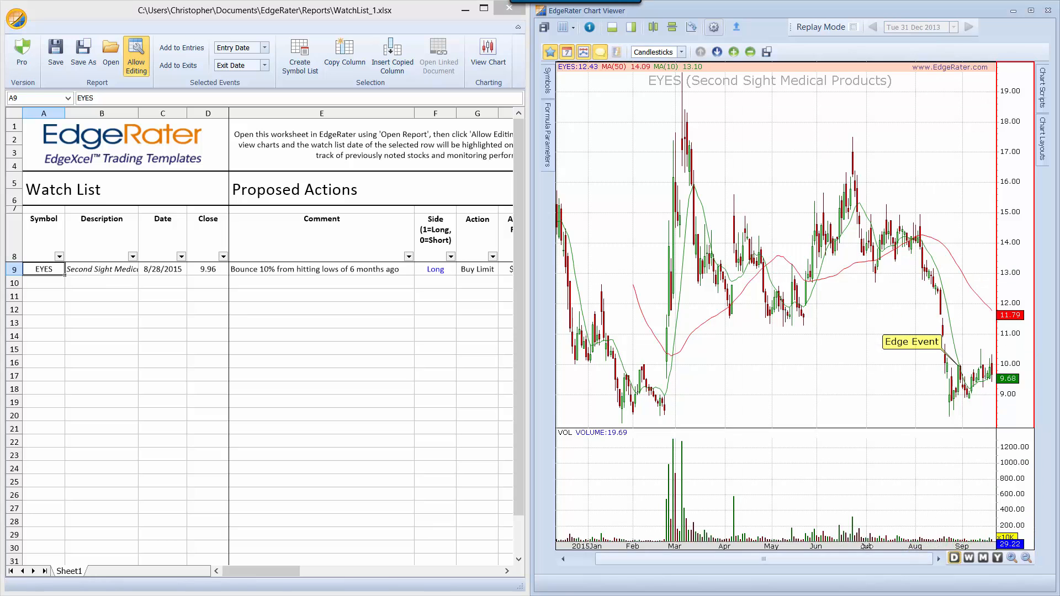
Move the EYES chart back to the Edge Event date and adjust its zoom to cover January to August 2015
left_click_drag(568, 557, 566, 558)
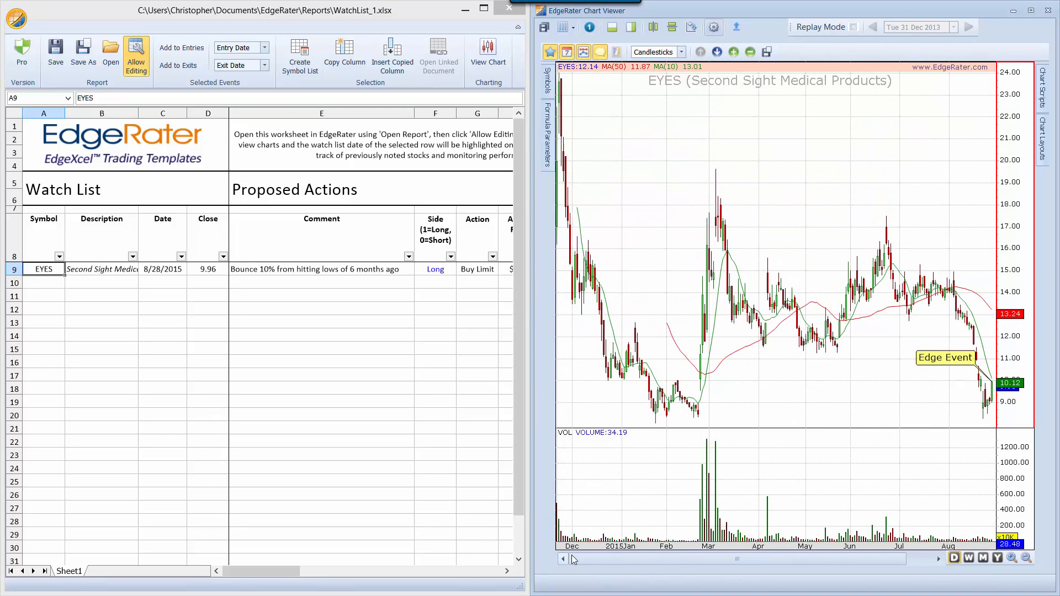
left_click(1012, 558)
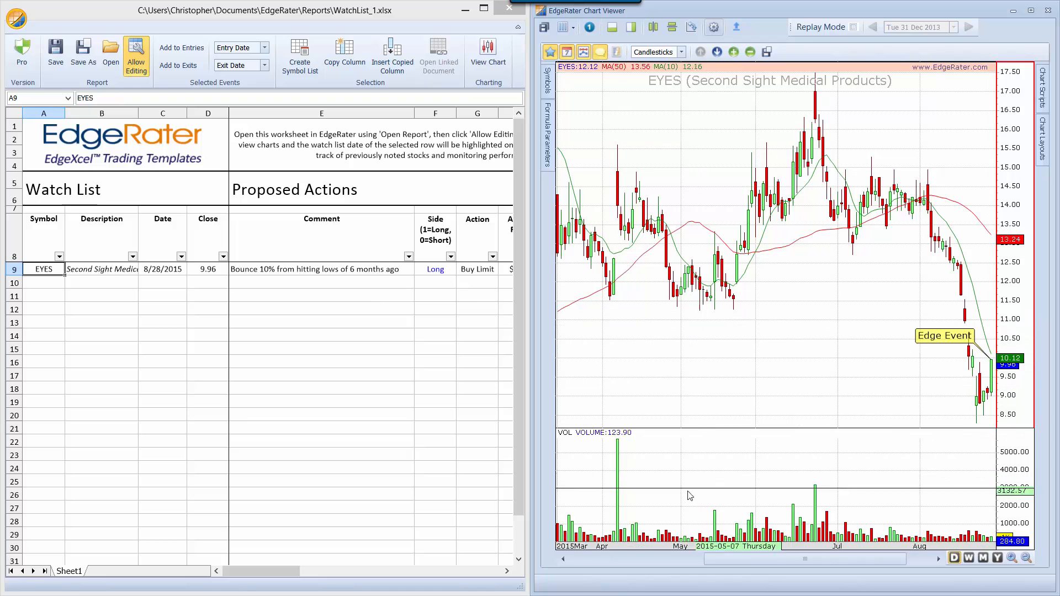
left_click_drag(581, 547, 720, 547)
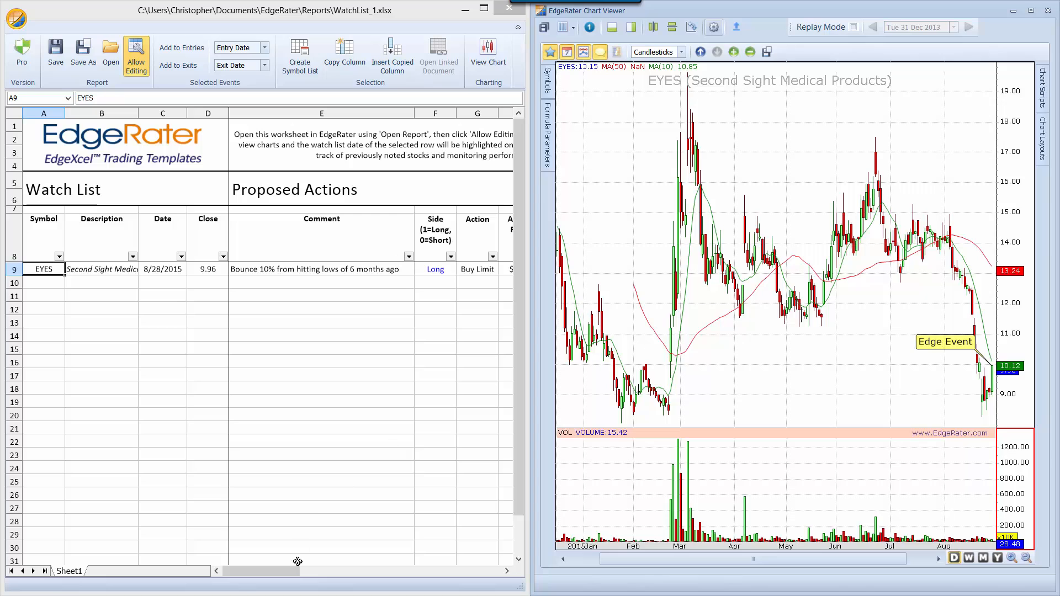
Review the Proposed Actions columns for the EYES row, from Comment through Profit Target
mouse_move(273, 569)
left_mouse_down()
mouse_move(283, 569)
mouse_move(260, 571)
left_mouse_up()
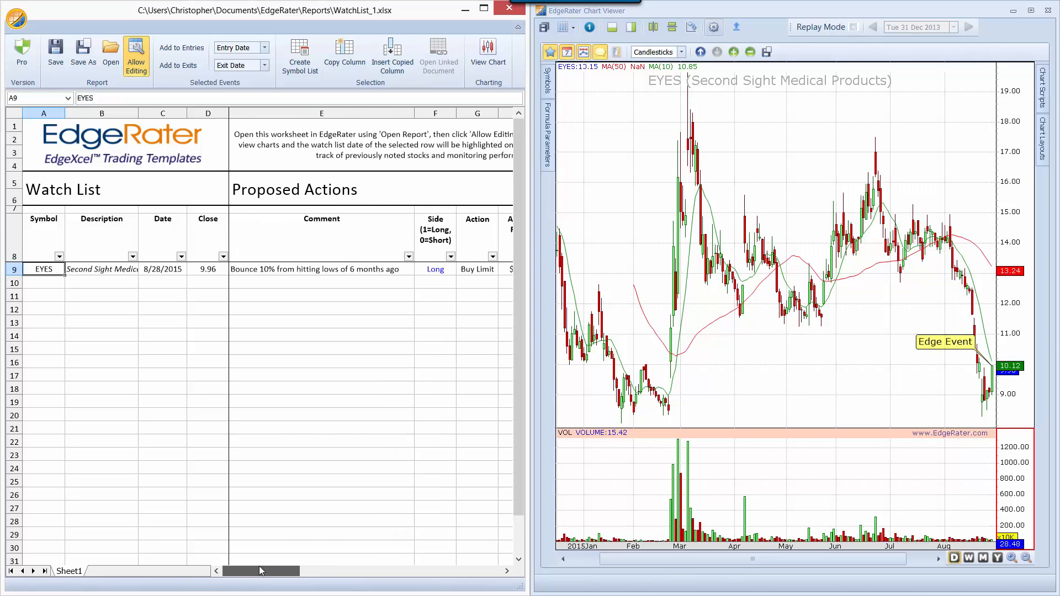
left_click(506, 572)
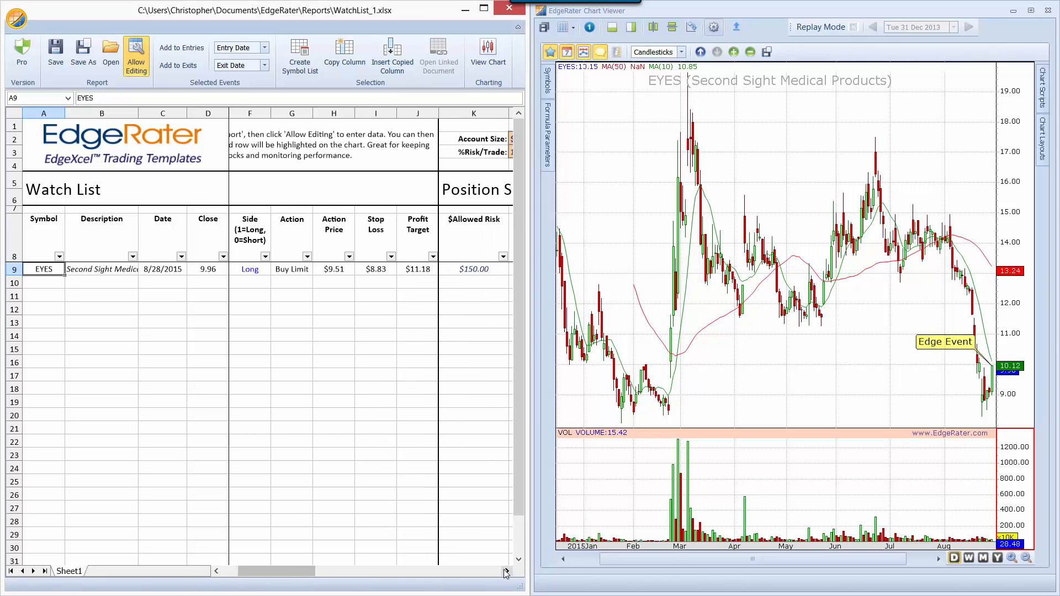
left_click(219, 571)
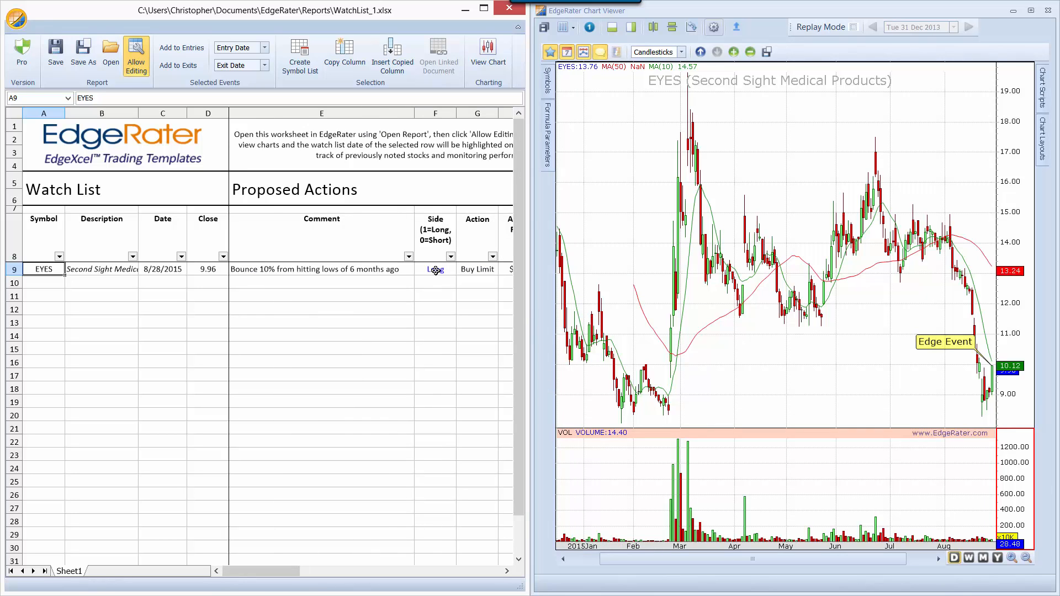
left_click(507, 571)
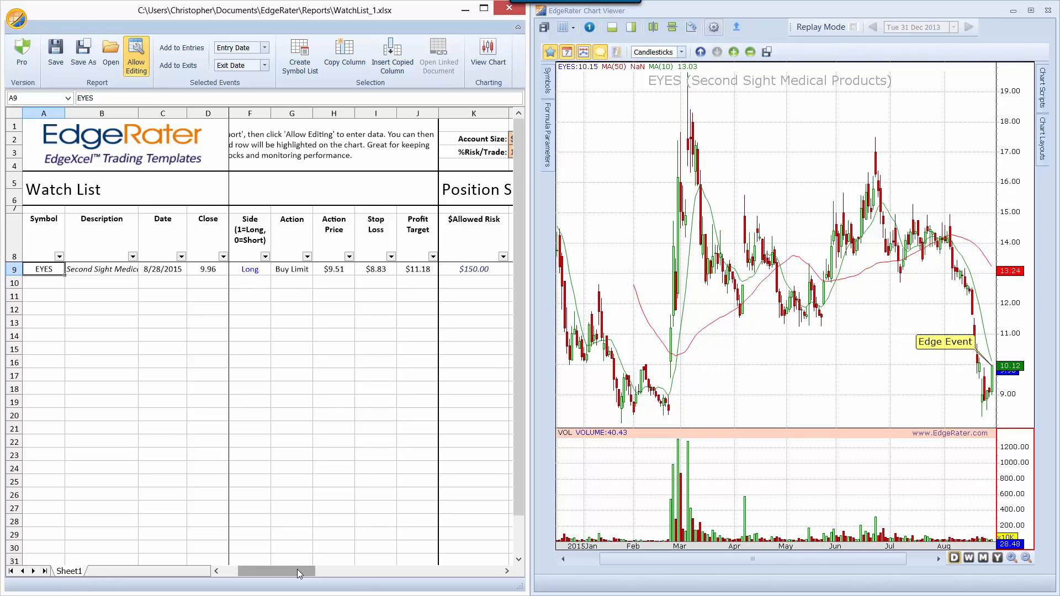
Maximize the report window and show the Position Sizing Calculations columns together with the action and price columns
left_click_drag(301, 574, 344, 577)
left_click(484, 8)
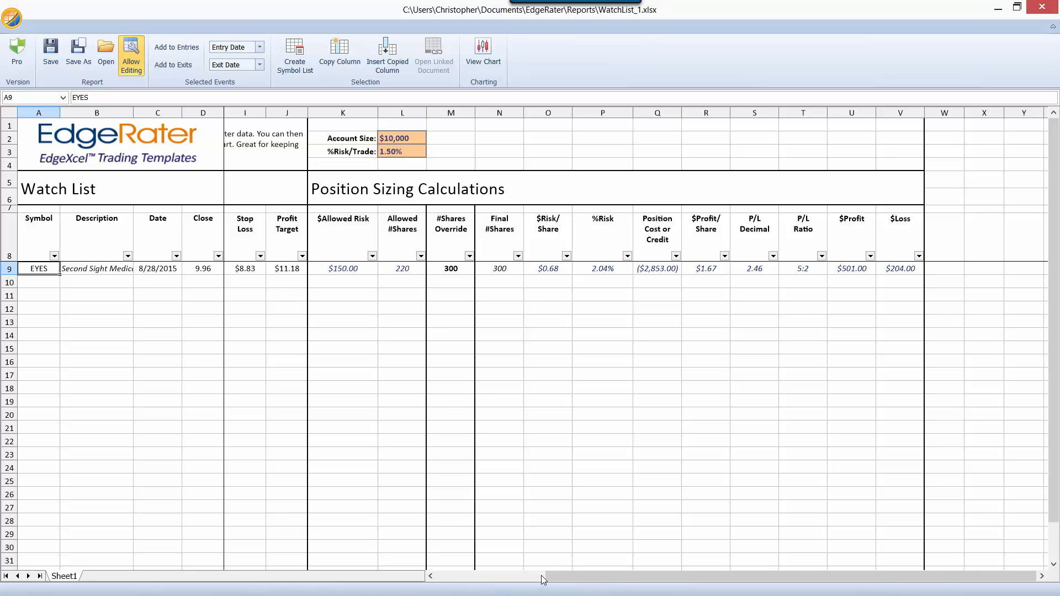
left_click_drag(597, 577, 544, 577)
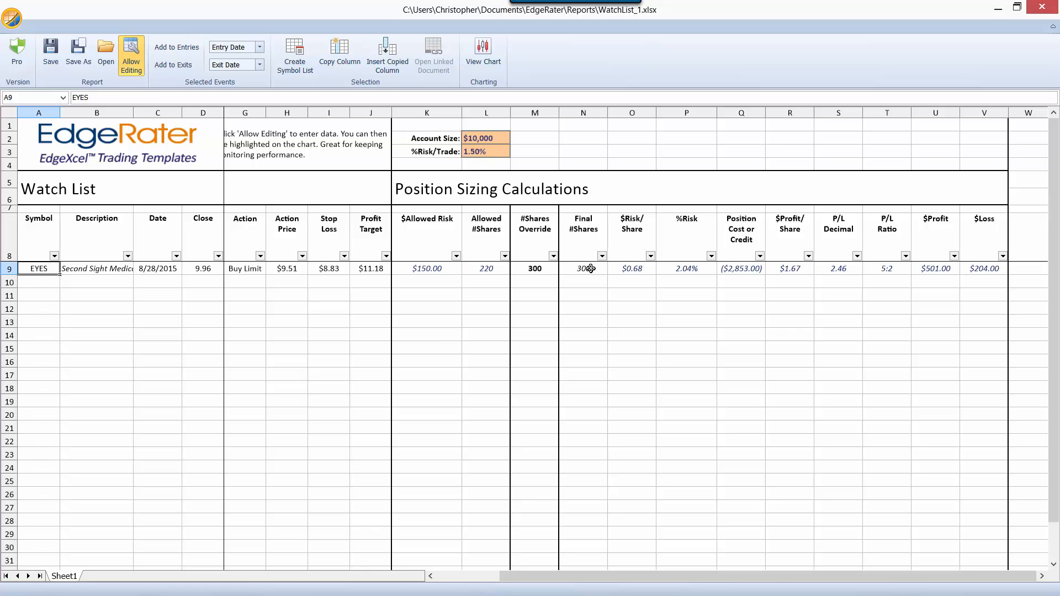
Clear the #Shares Override value for EYES in cell M9 and re-enter 300, doing this twice
left_click(544, 269)
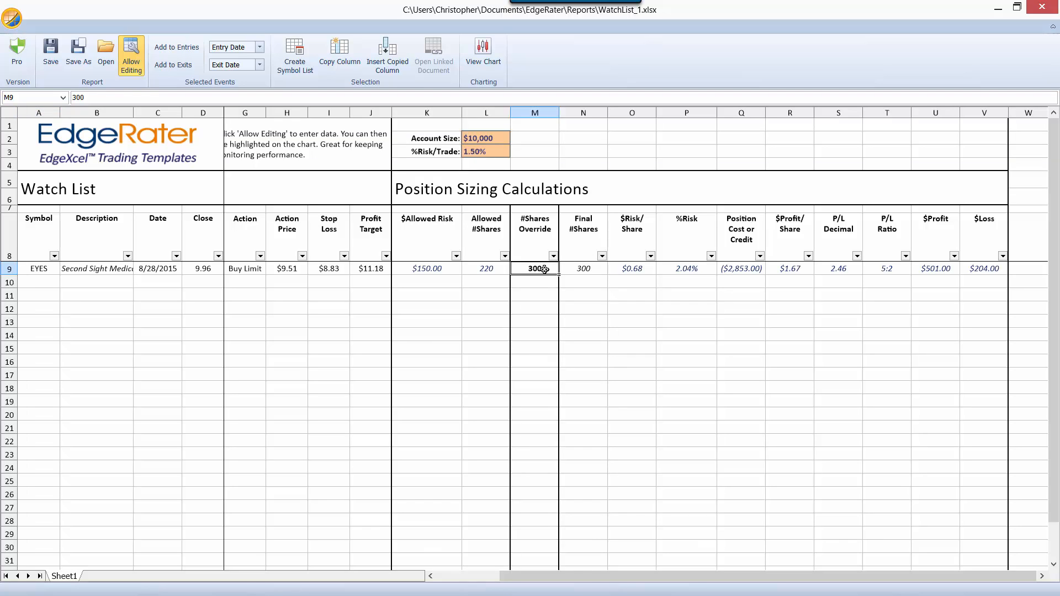
key("Delete")
type("300")
key("Return")
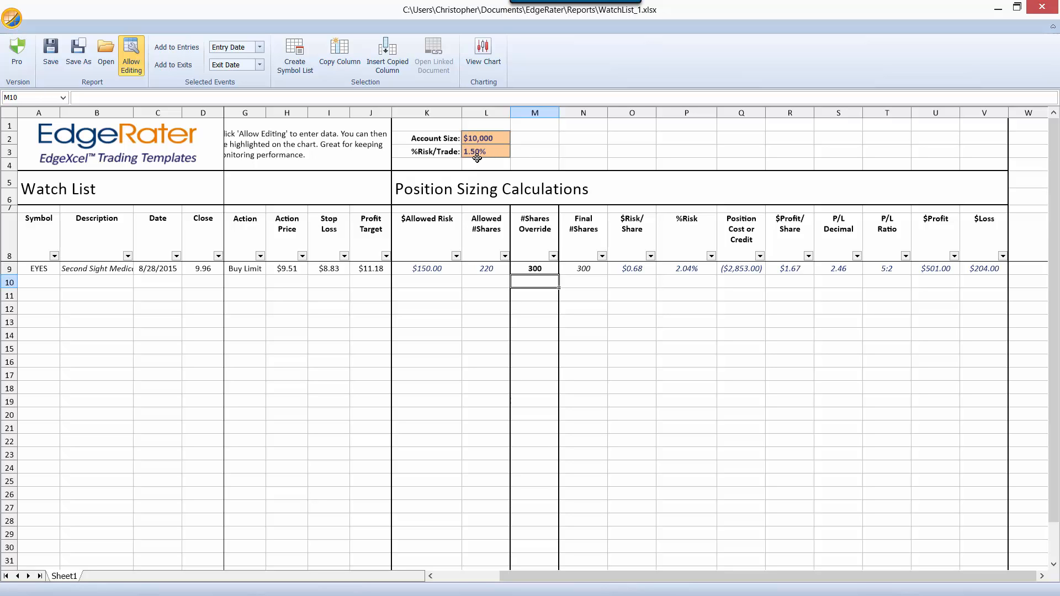
left_click(541, 269)
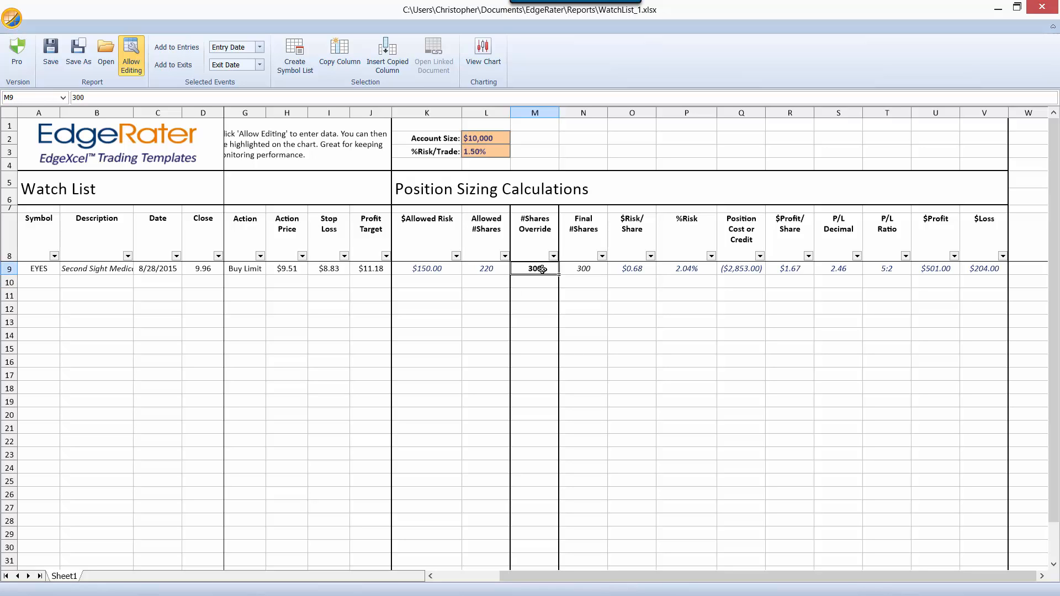
key("Delete")
type("300")
key("Return")
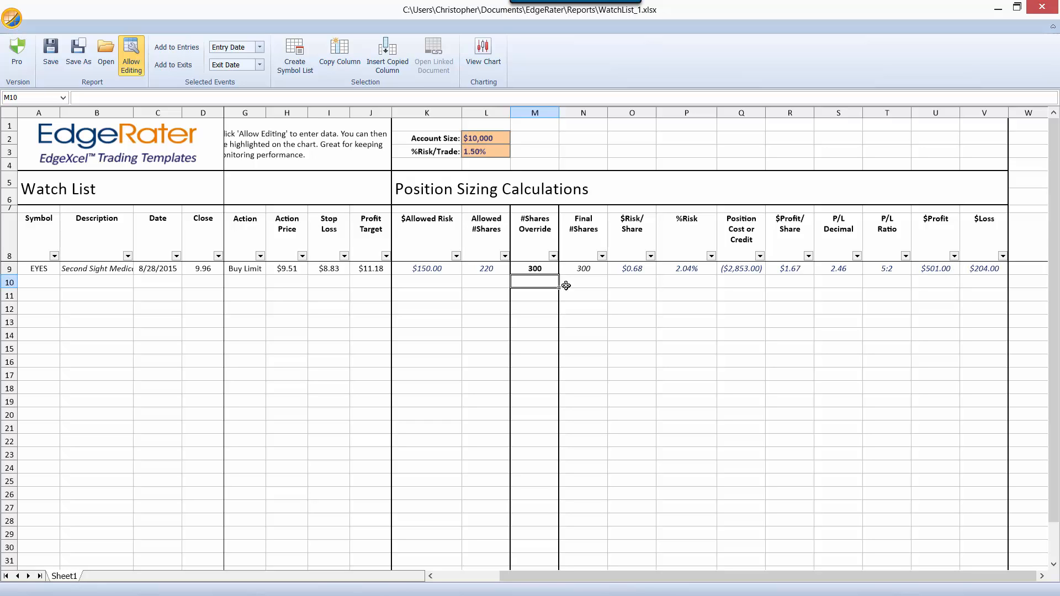
Restore the report window beside the chart viewer and select the EYES comment in cell E9 to reload its chart
left_click_drag(848, 576, 774, 577)
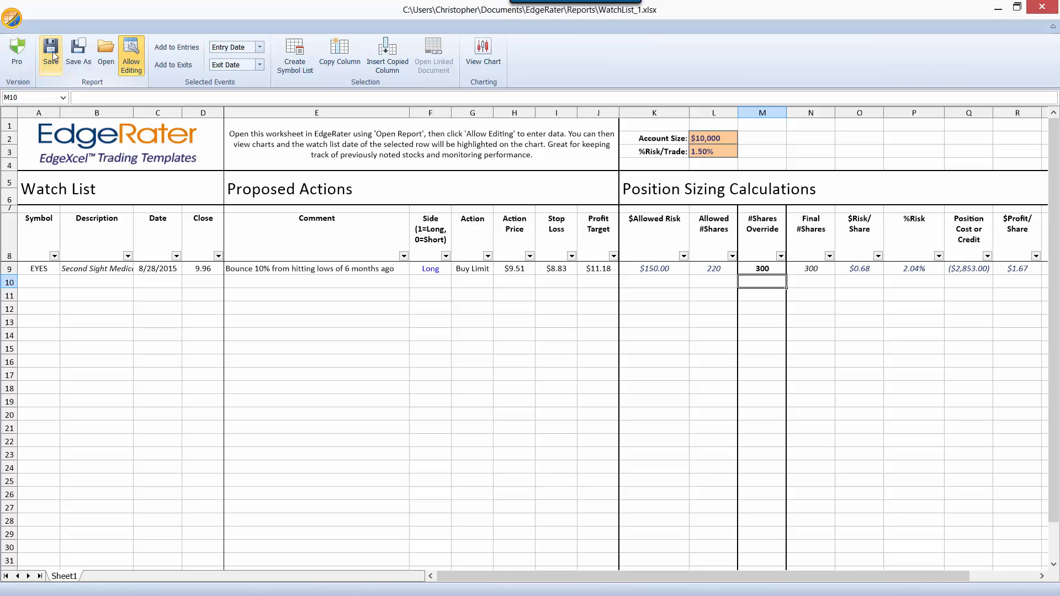
left_click(1017, 8)
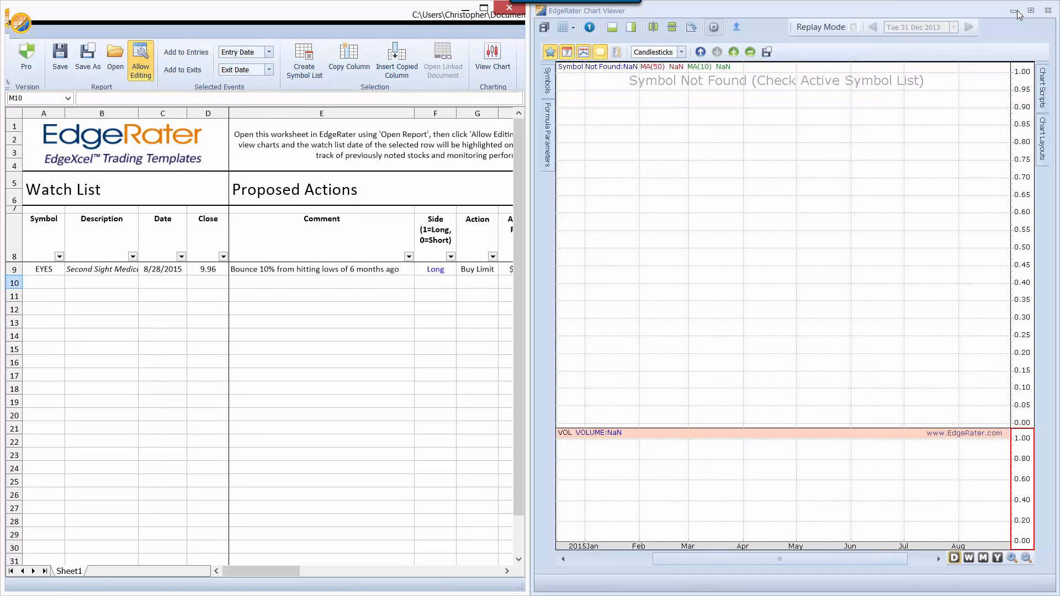
left_click(273, 266)
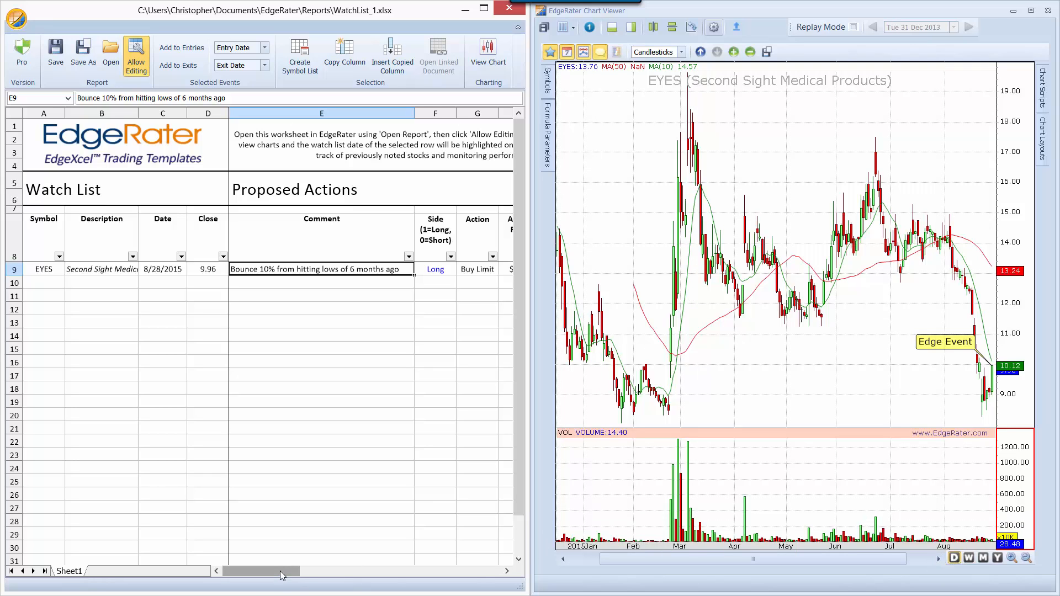
Advance the EYES chart bar by bar past the Edge Event to compare prices with the Action Price, Stop Loss and Profit Target
left_click_drag(285, 575, 297, 575)
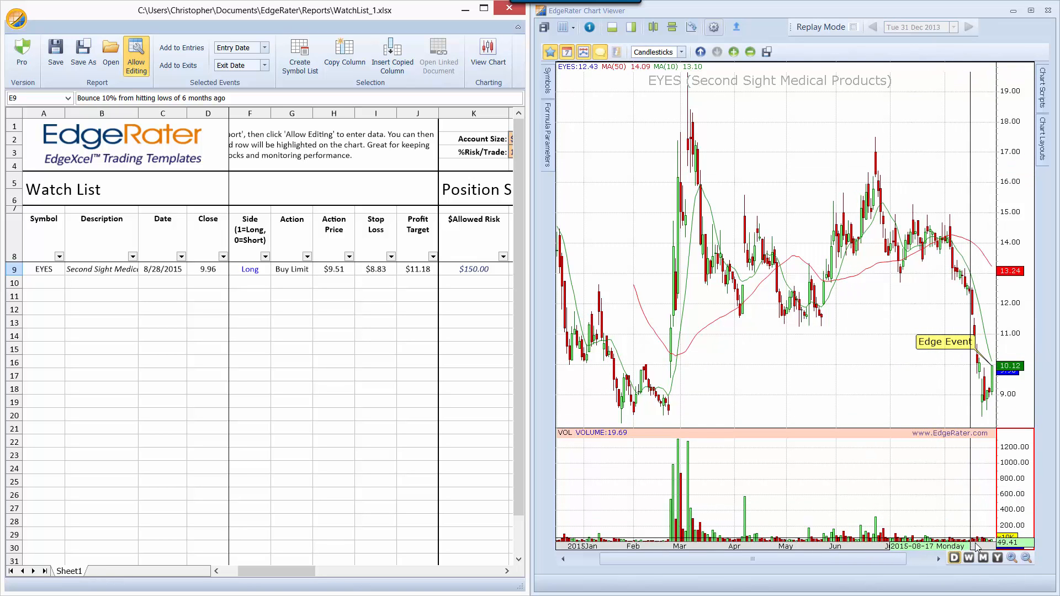
scroll(947, 449, "down", 1)
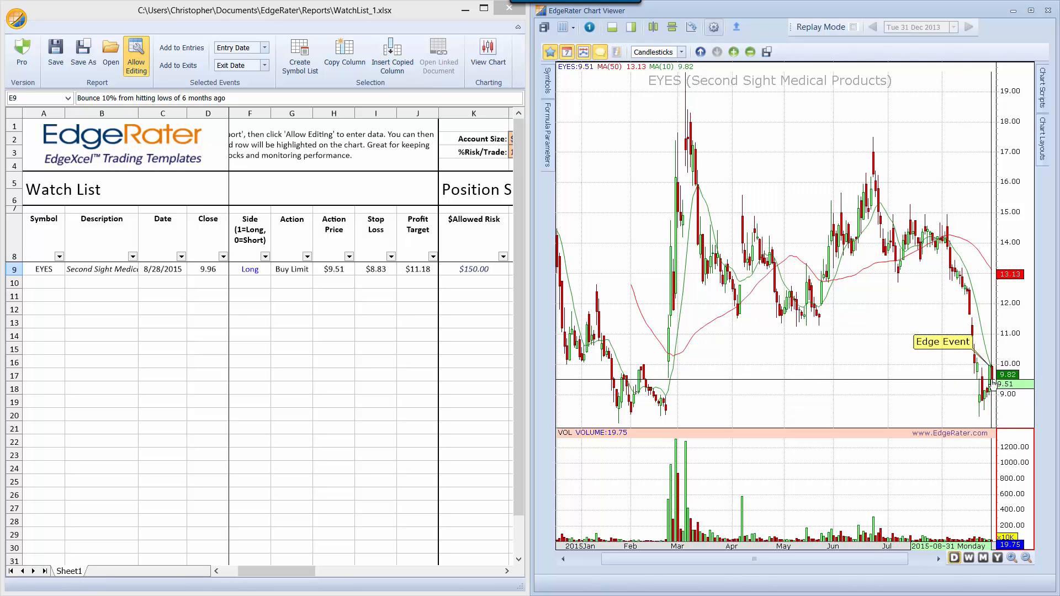
left_click(943, 557)
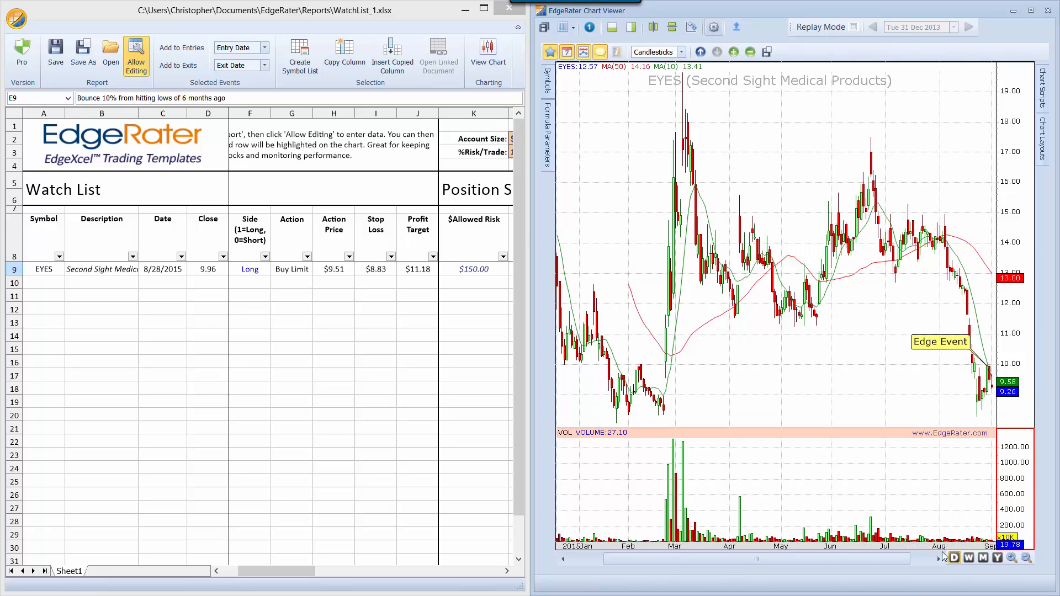
left_click(939, 559)
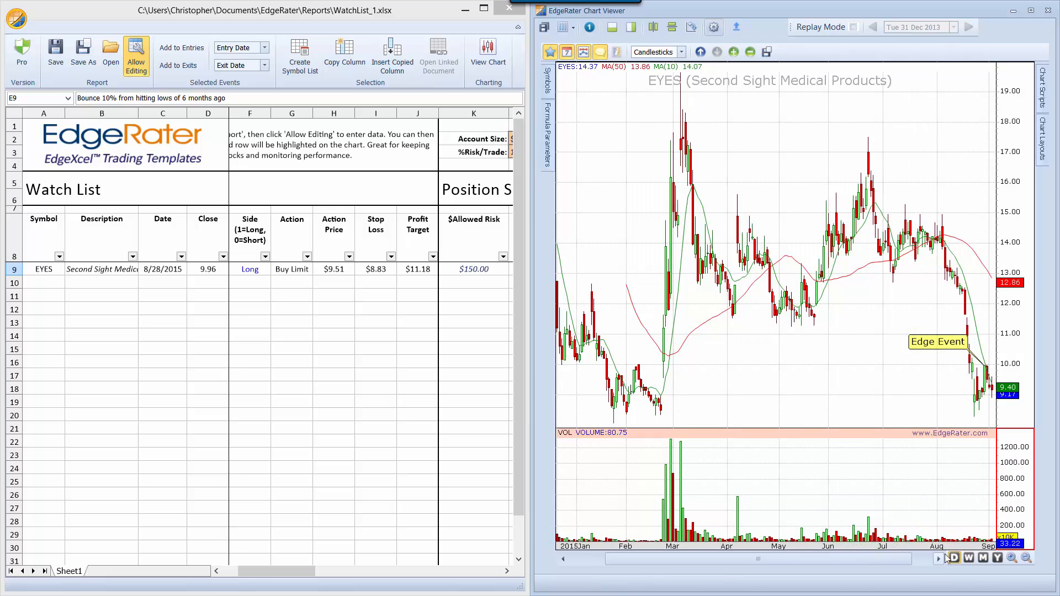
left_click(941, 559)
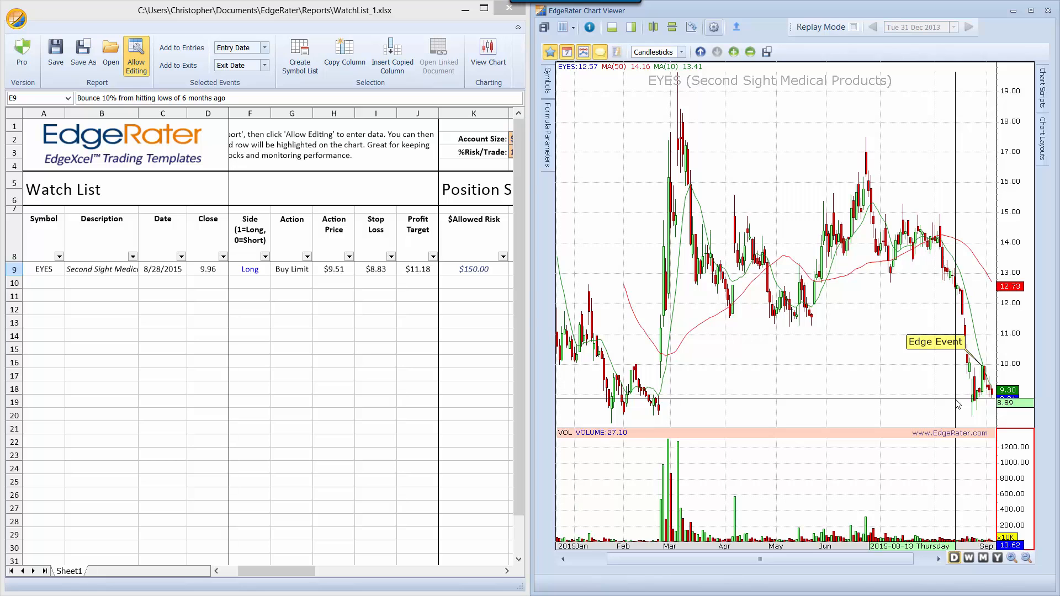
left_click(939, 559)
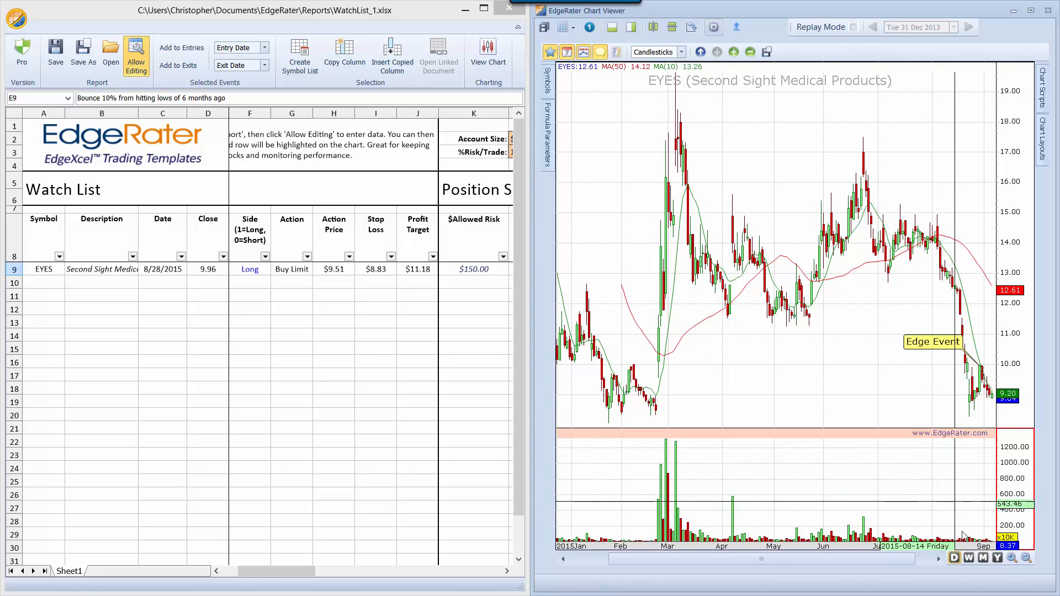
left_click(938, 559)
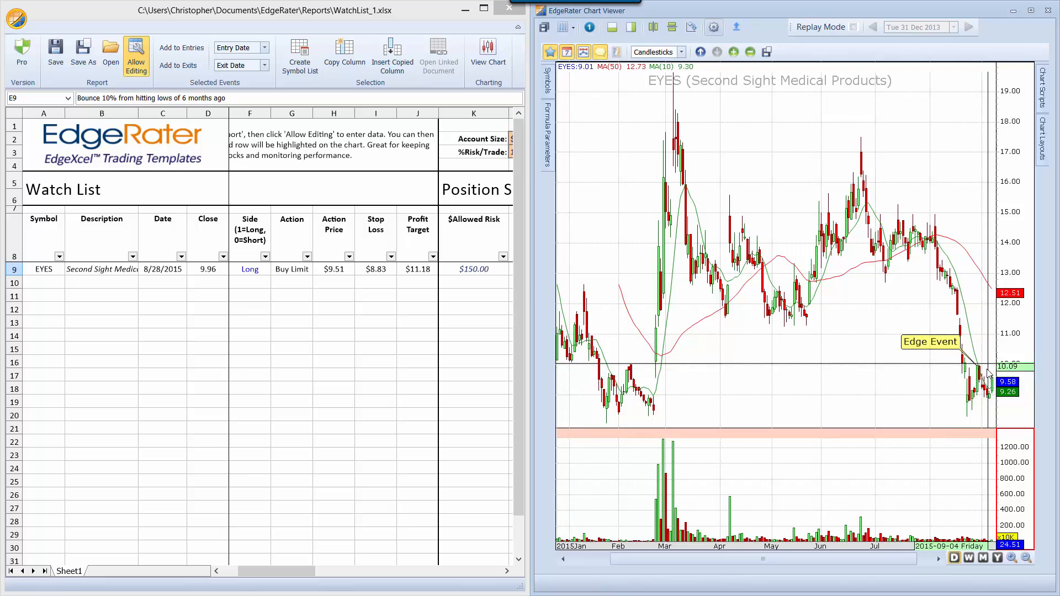
left_click(938, 560)
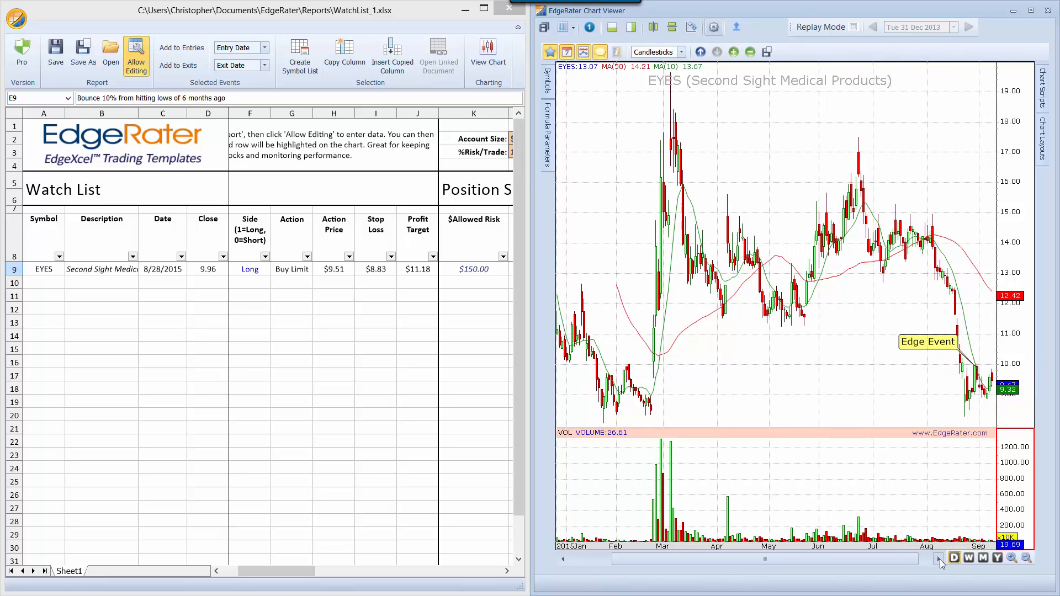
left_click(938, 559)
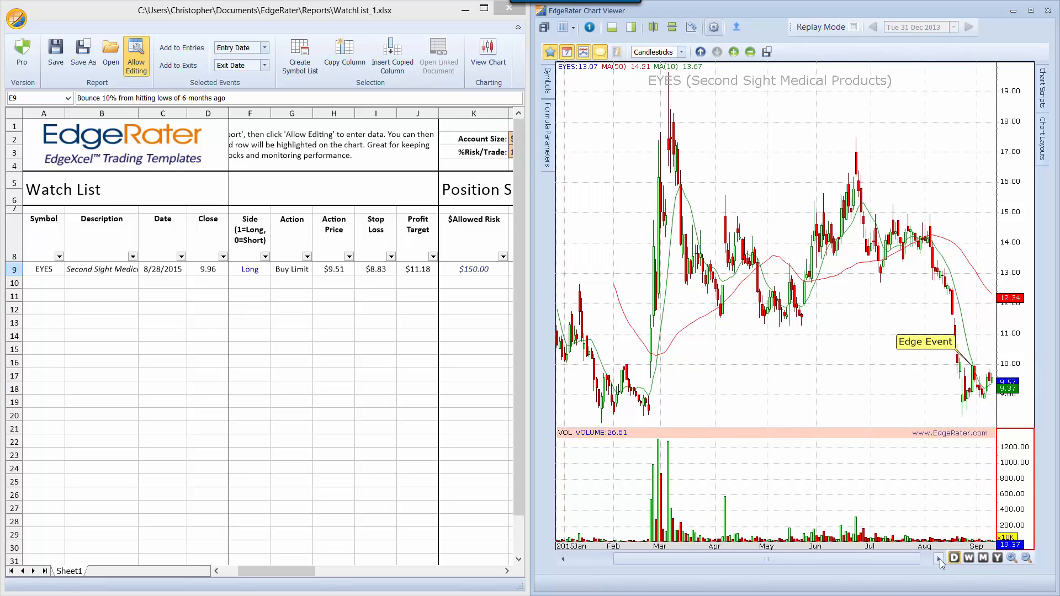
left_click(939, 560)
left_click(939, 559)
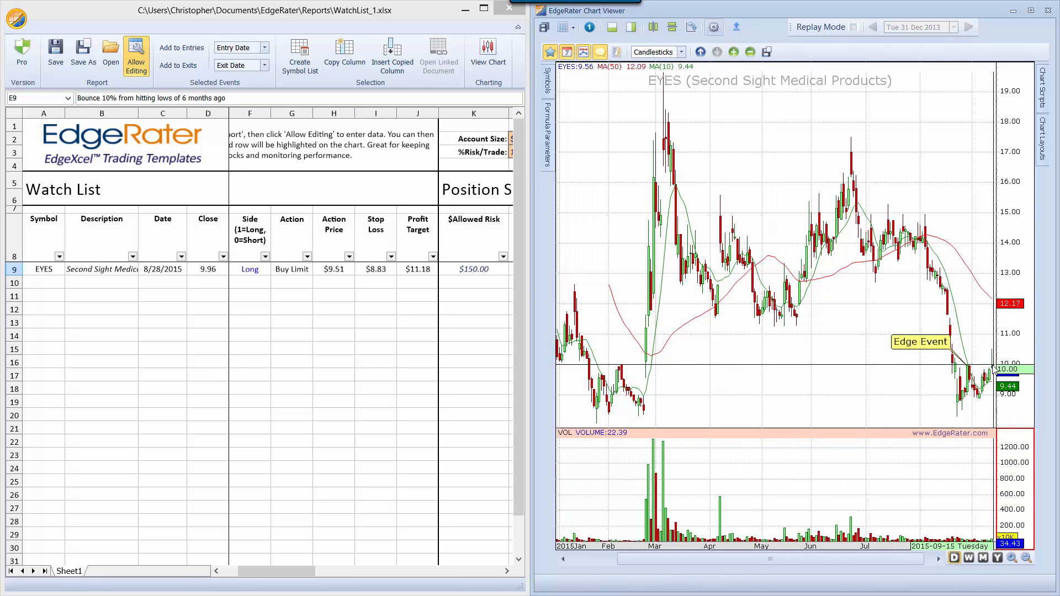
left_click_drag(992, 352, 967, 543)
left_click(939, 559)
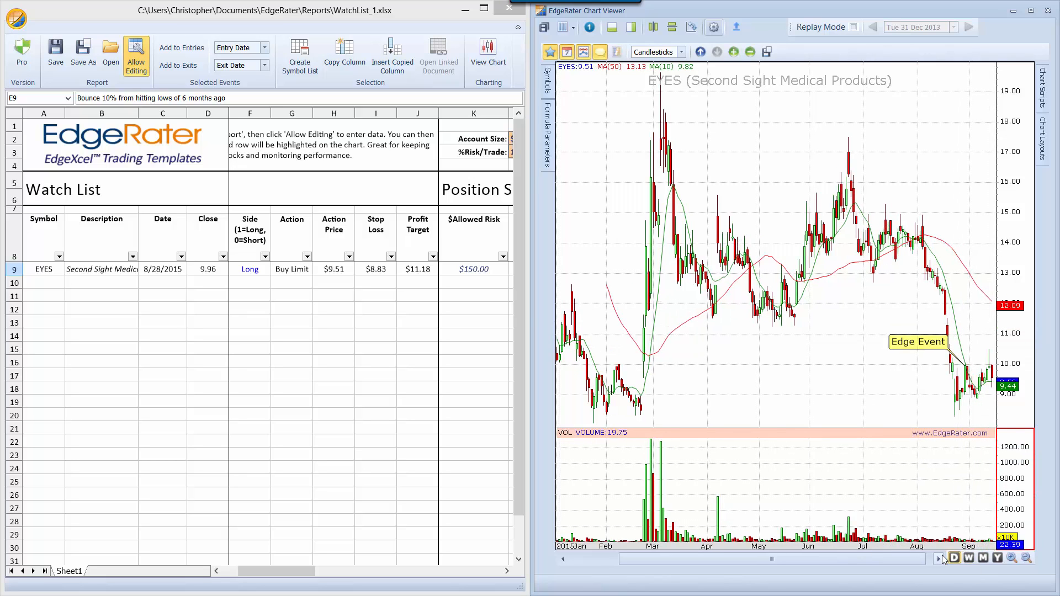
left_click(939, 559)
left_click(939, 558)
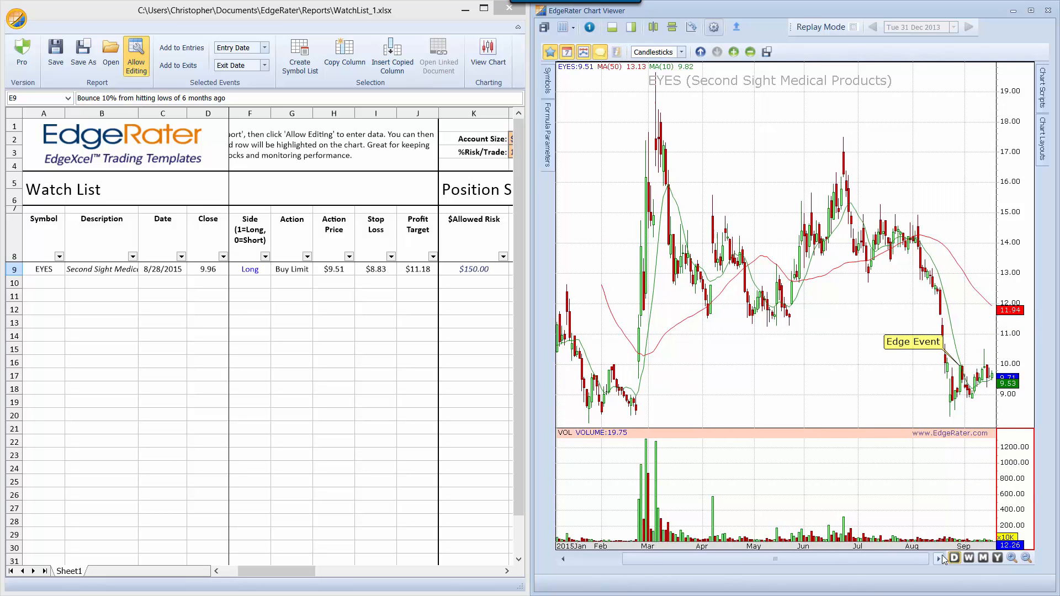
left_click(939, 559)
left_click(939, 559)
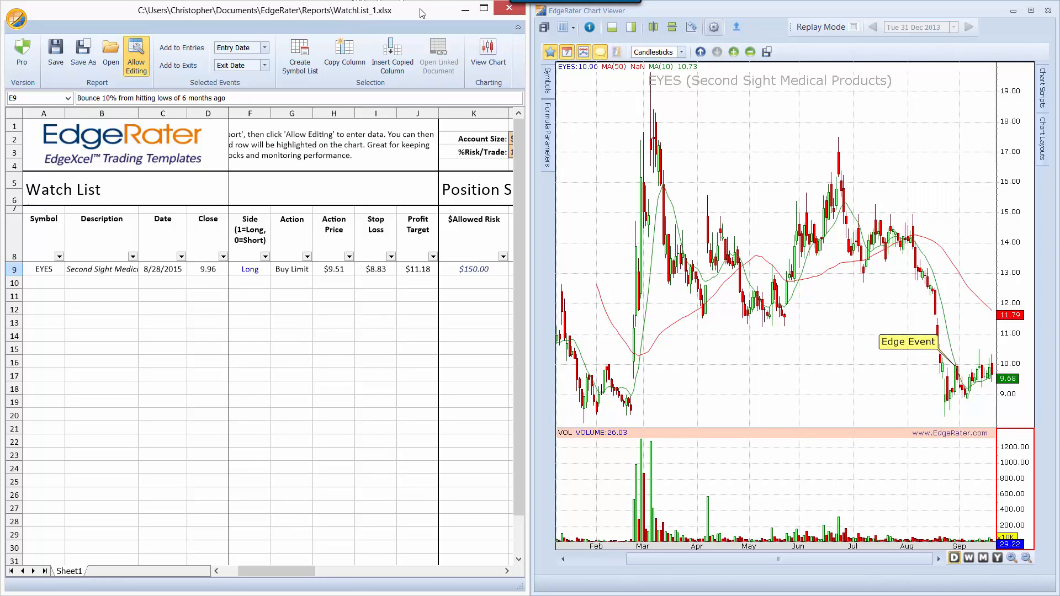
Put away the chart viewer and move the report window slightly away from the screen edge
left_click_drag(923, 15, 1059, 0)
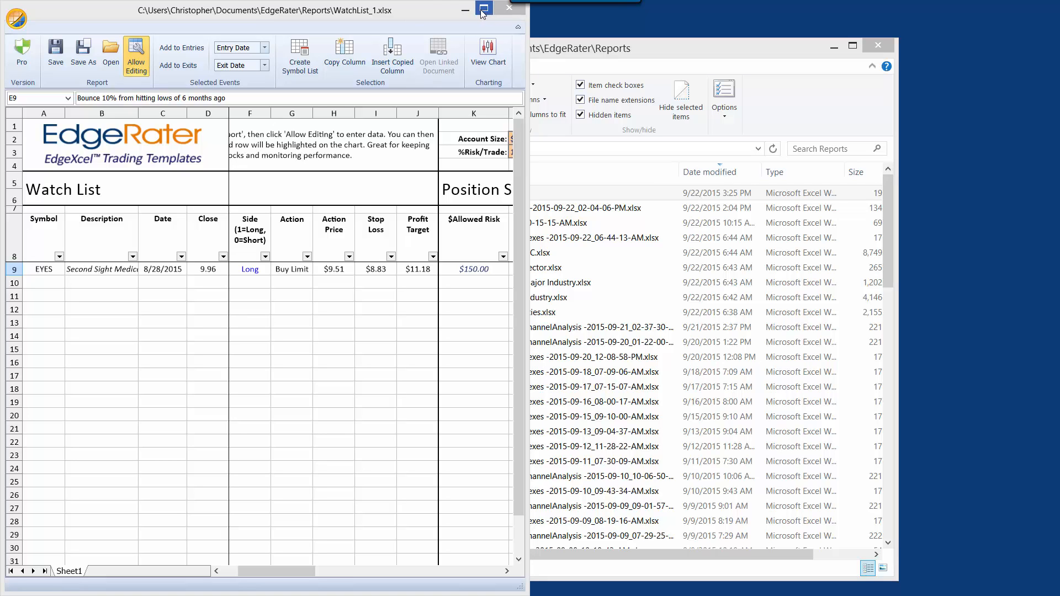
mouse_move(412, 11)
left_mouse_down()
mouse_move(439, 15)
mouse_move(417, 20)
mouse_move(429, 32)
mouse_move(420, 18)
left_mouse_up()
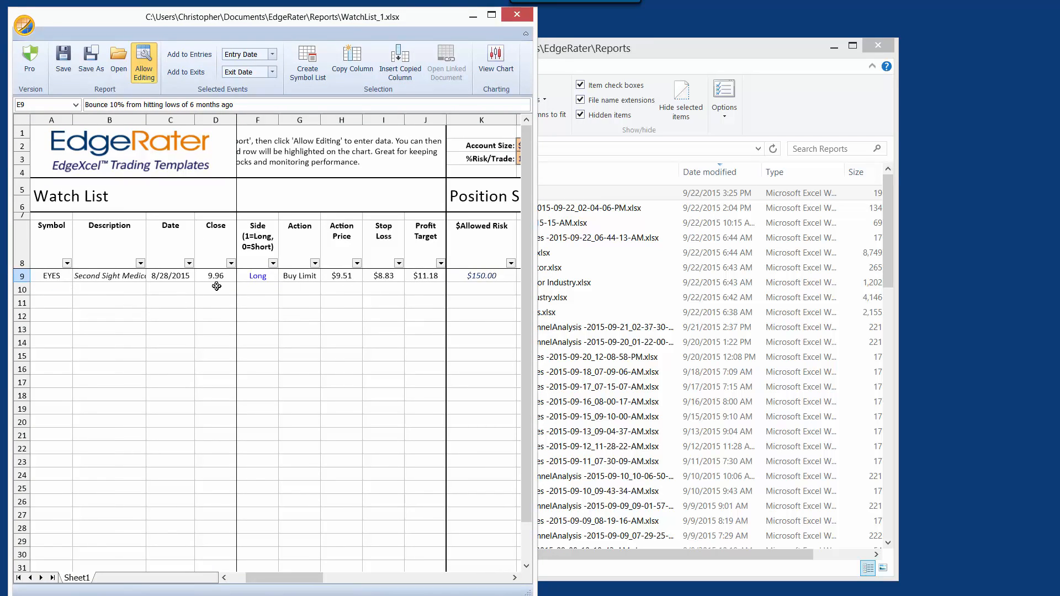
left_click_drag(316, 578, 301, 578)
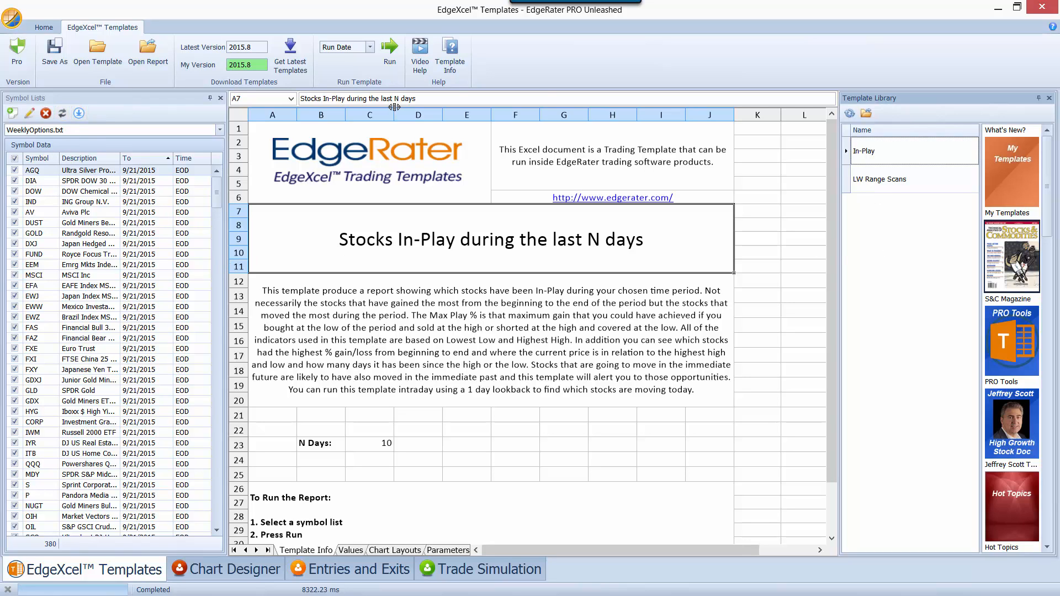
Run the In-Play template, maximize the resulting report and select NUGT's Max Play value in cell F7
left_click(391, 56)
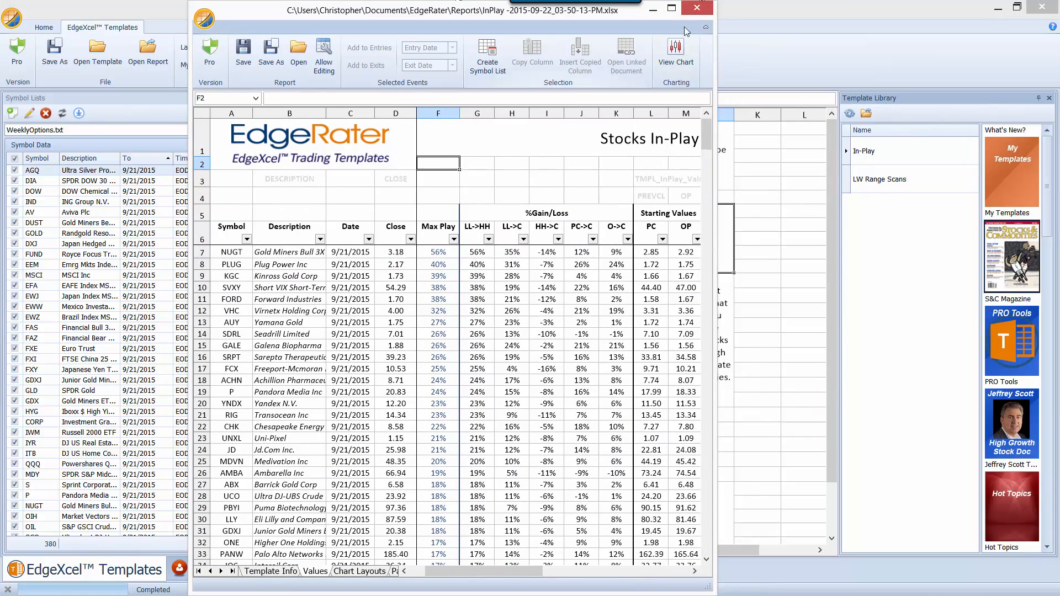
left_click(669, 12)
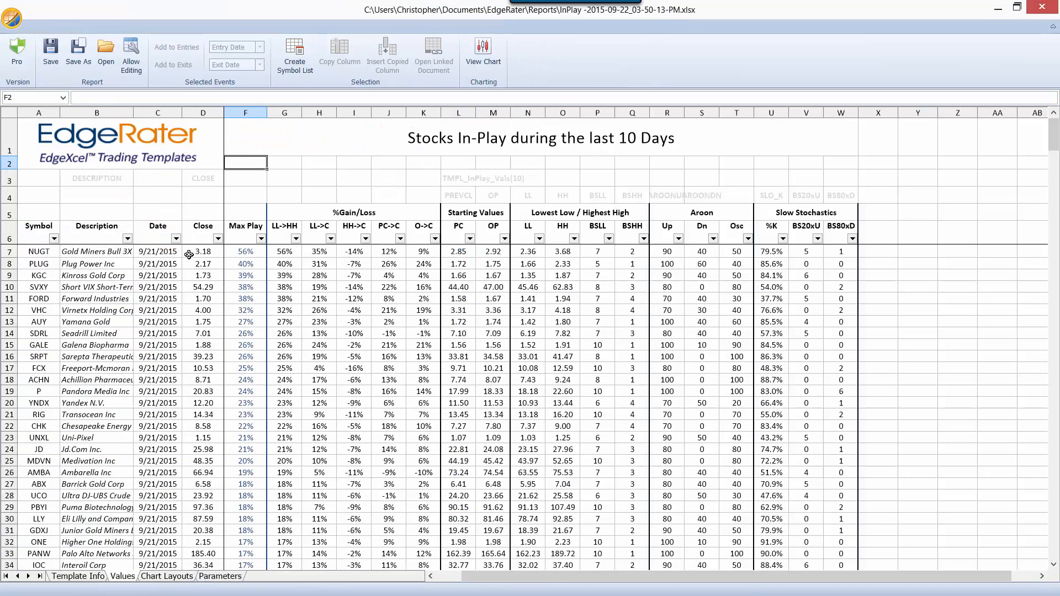
left_click(248, 255)
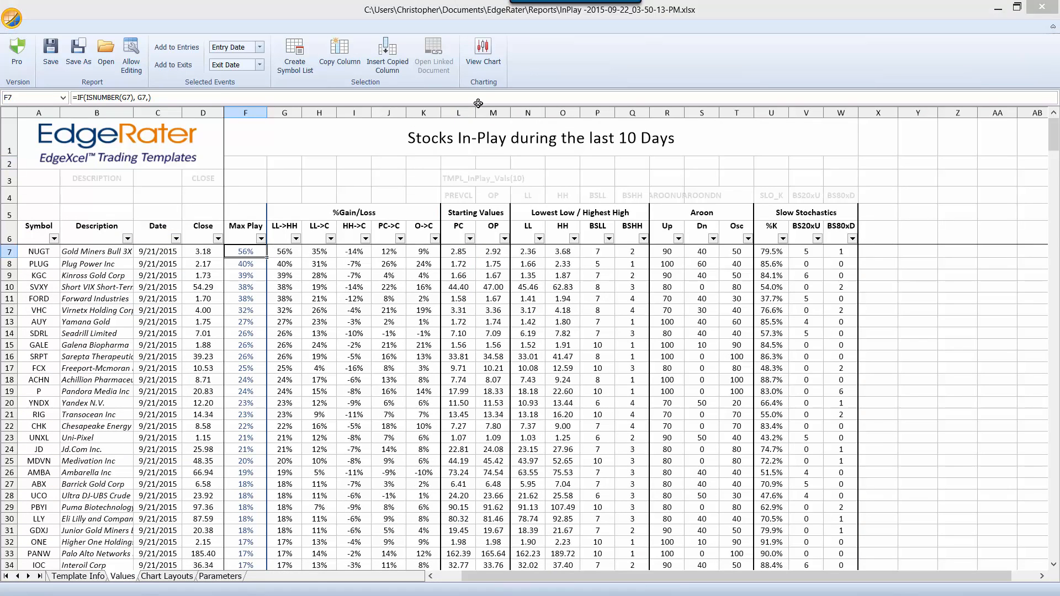
Arrange the chart viewer and the In-Play report side by side, each filling half the screen
left_click_drag(1059, 0, 607, 36)
key("super+Right")
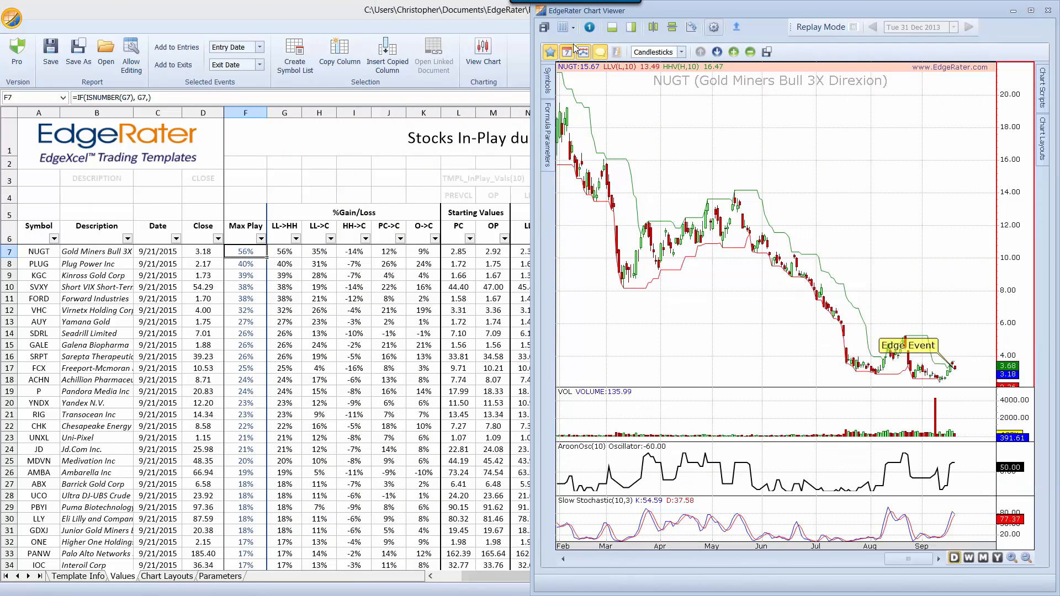
left_click(303, 24)
key("super+Left")
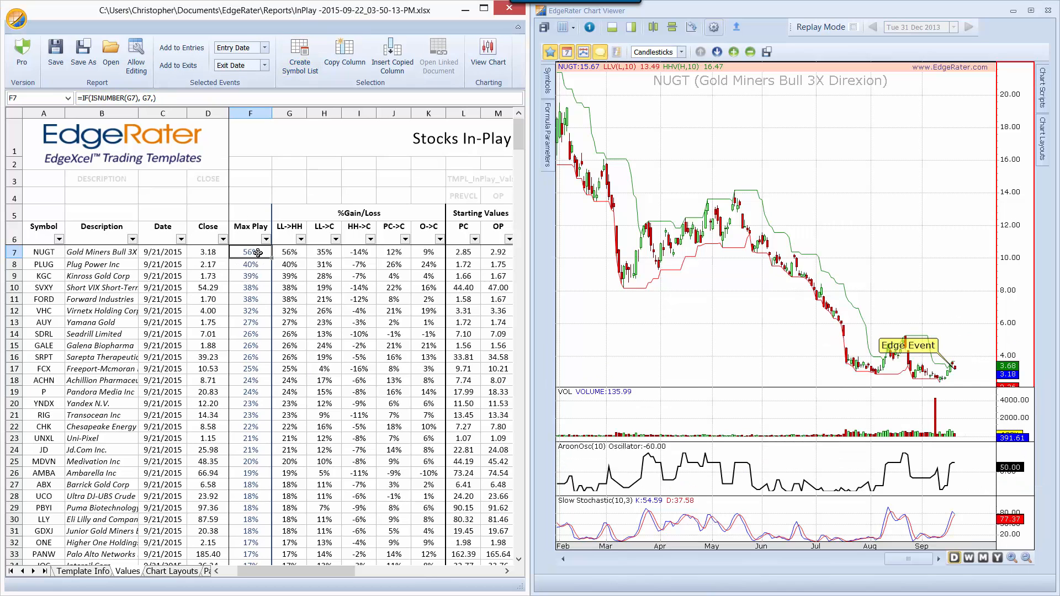
Examine the PLUG and KGC charts linked to the report rows, switching back and forth between them
key("Down")
key("Down")
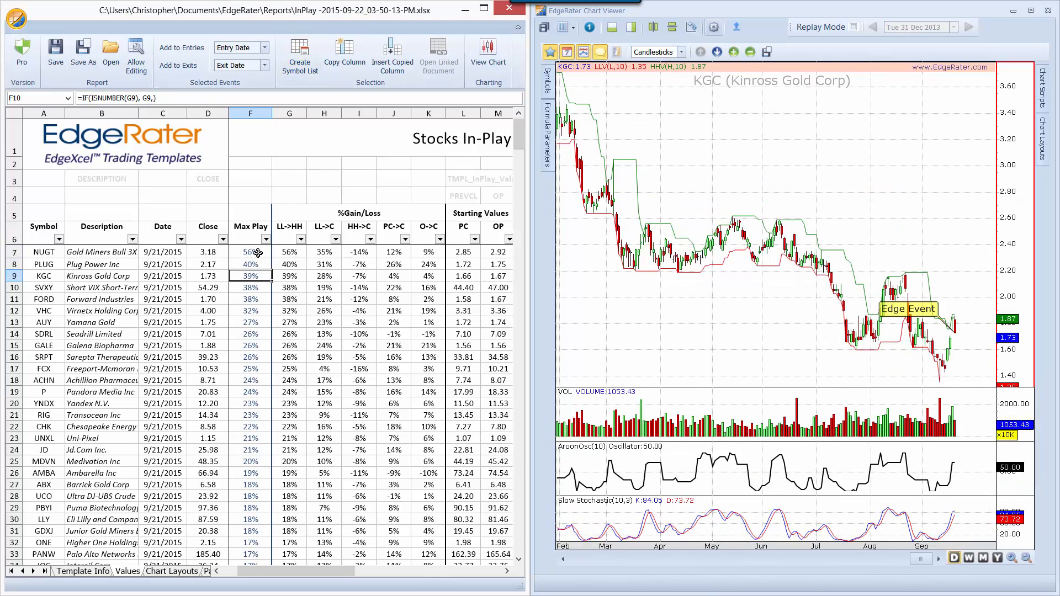
key("Up")
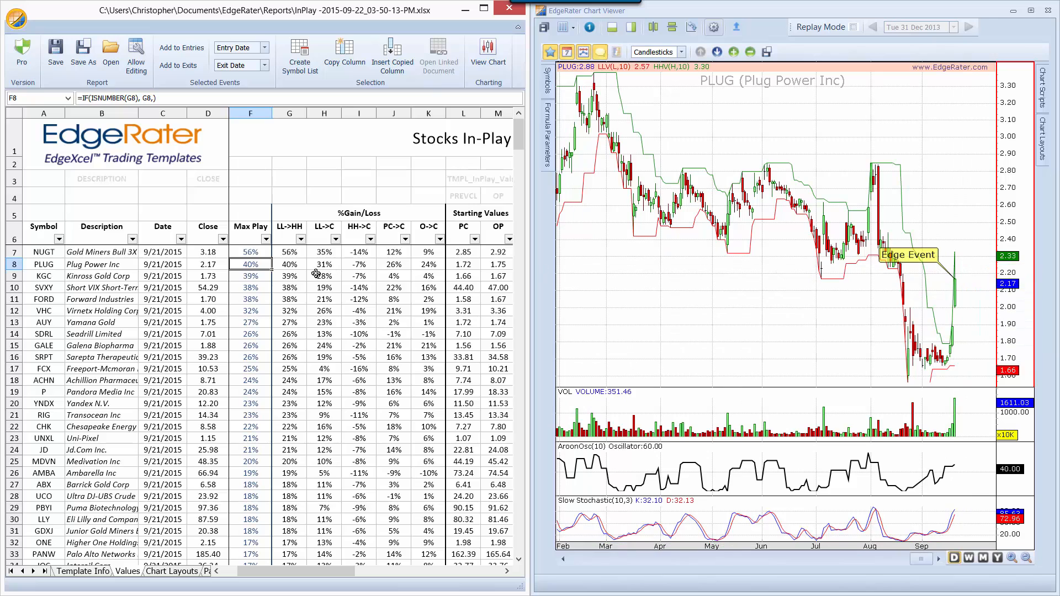
left_click(251, 277)
left_click(254, 269)
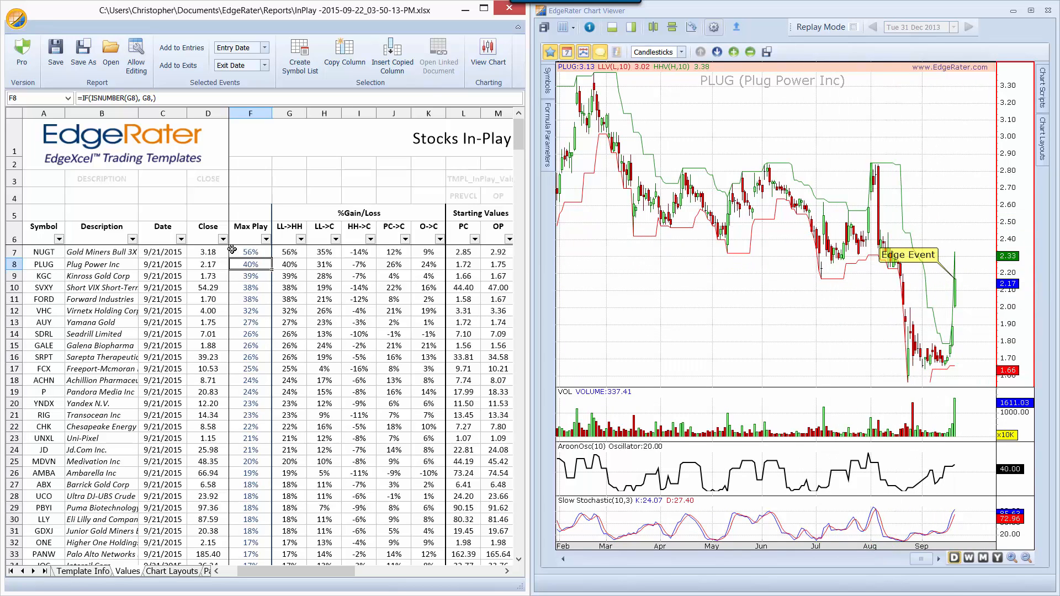
Review the linked charts row by row from KGC to FCX, return to SRPT and rescale its price axis
left_click(255, 278)
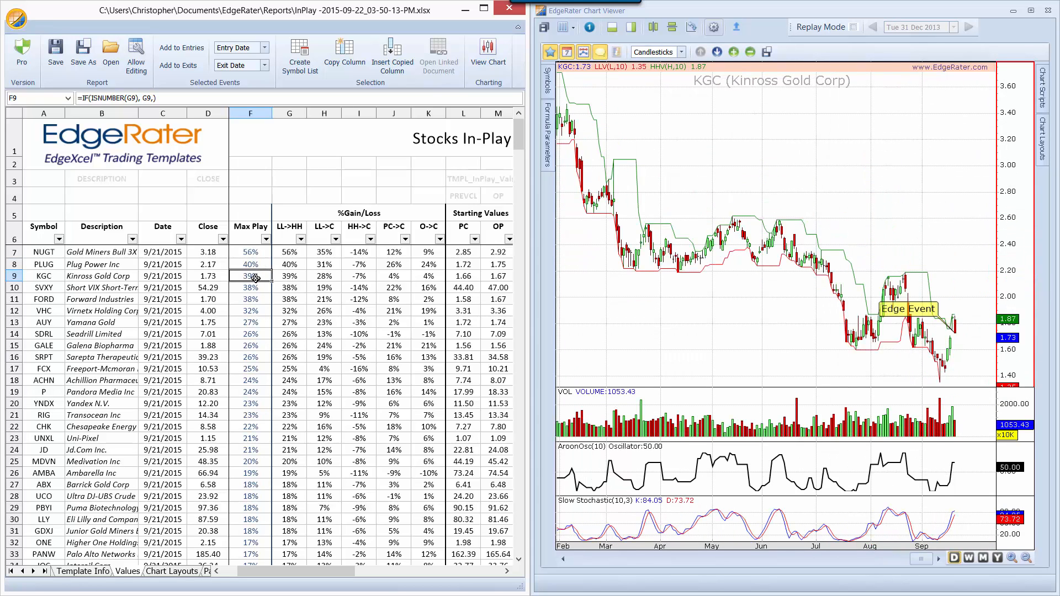
key("Down")
key("Down")
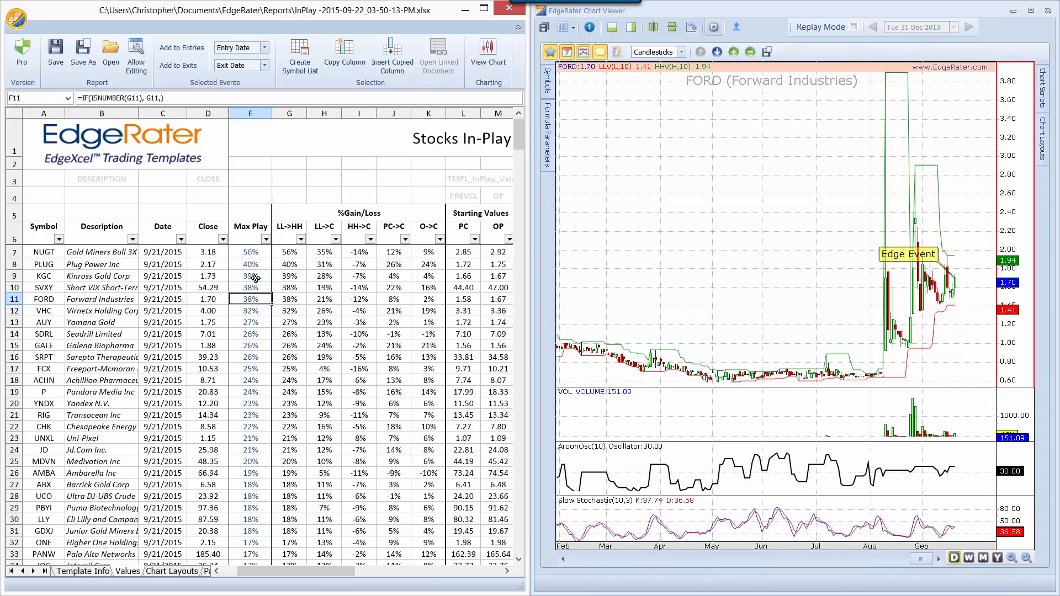
key("Down")
key("Down")
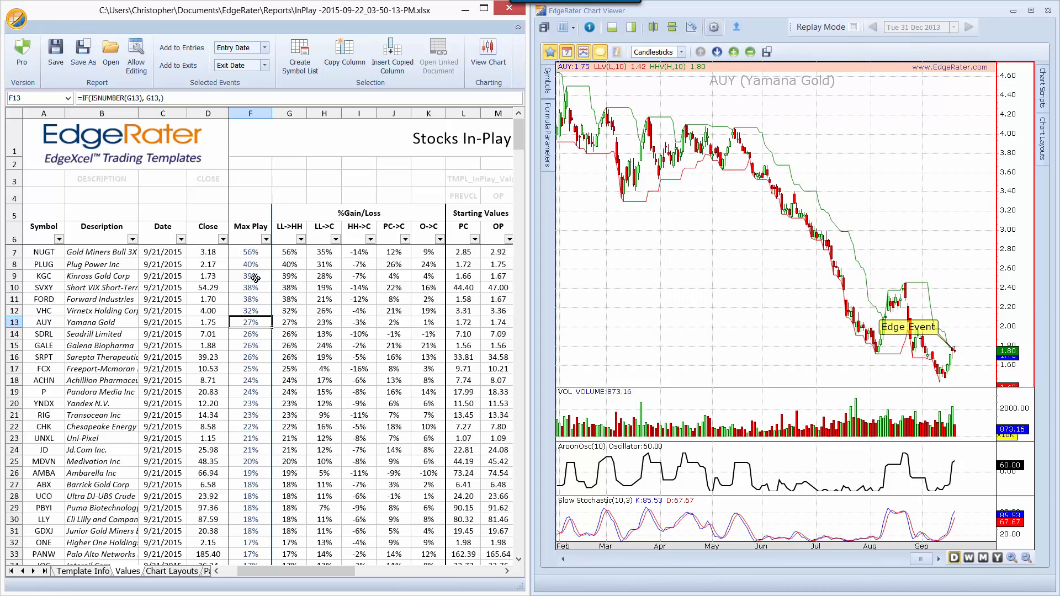
key("Down")
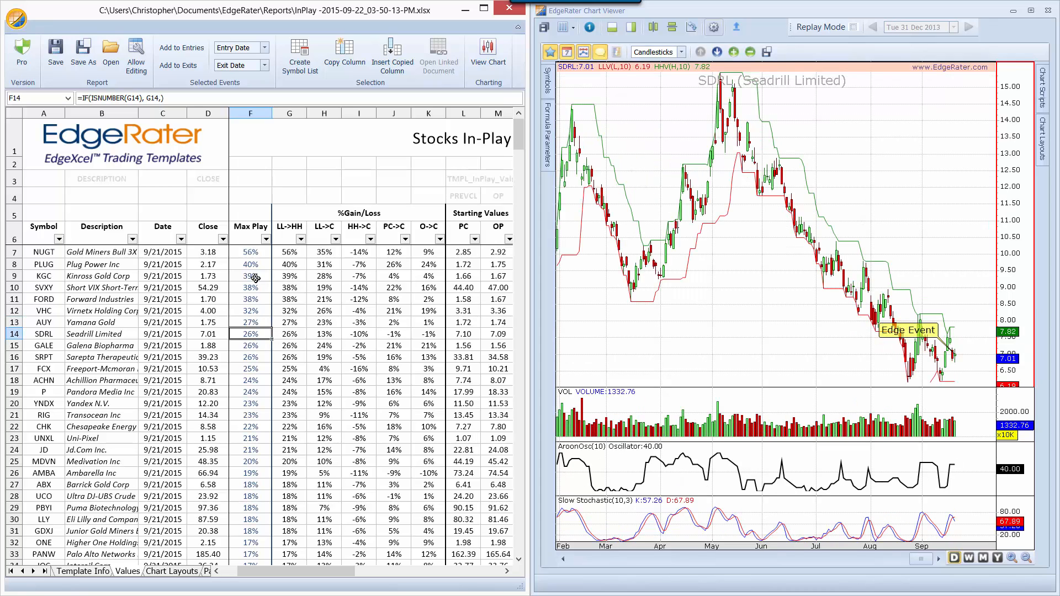
key("Down")
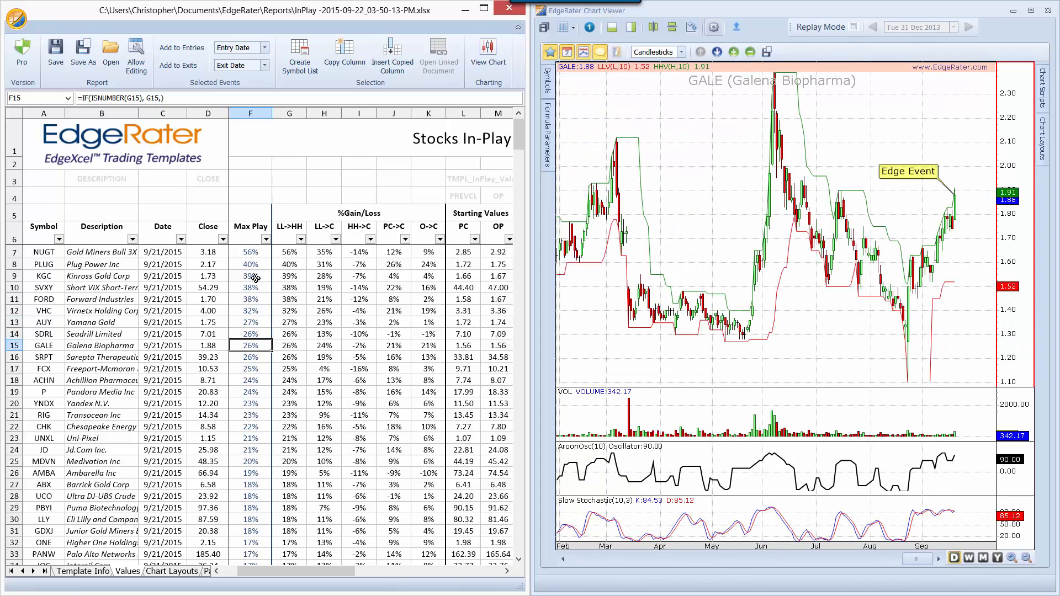
key("Down")
key("Down")
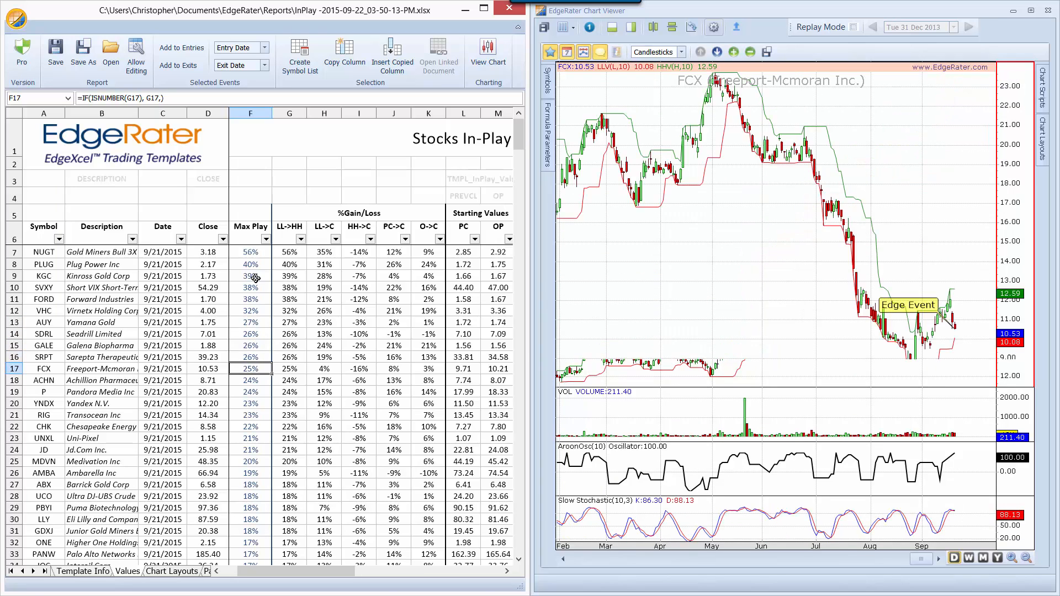
key("Up")
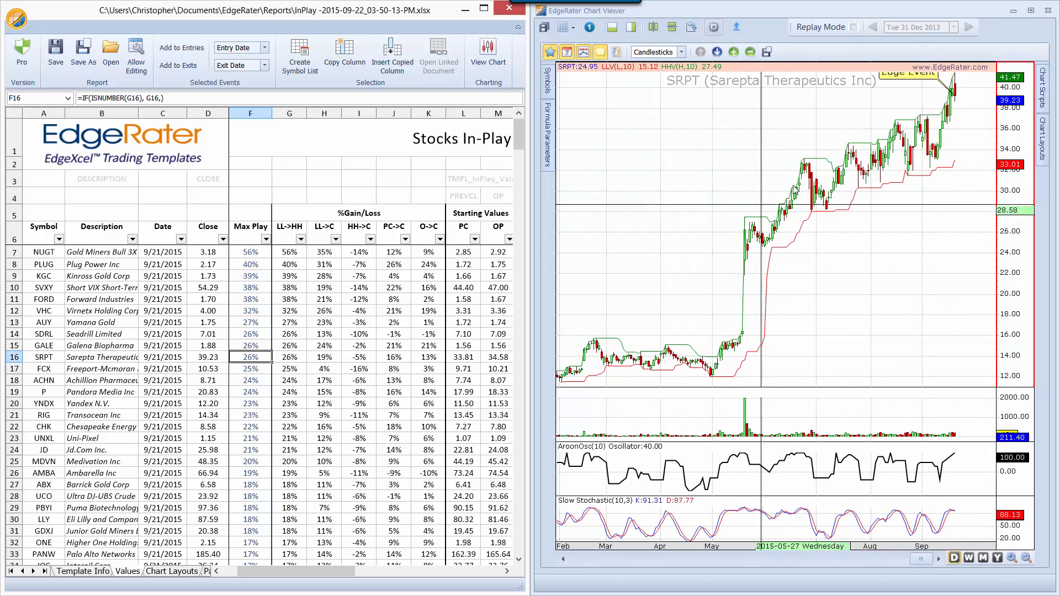
left_click_drag(1008, 117, 1009, 127)
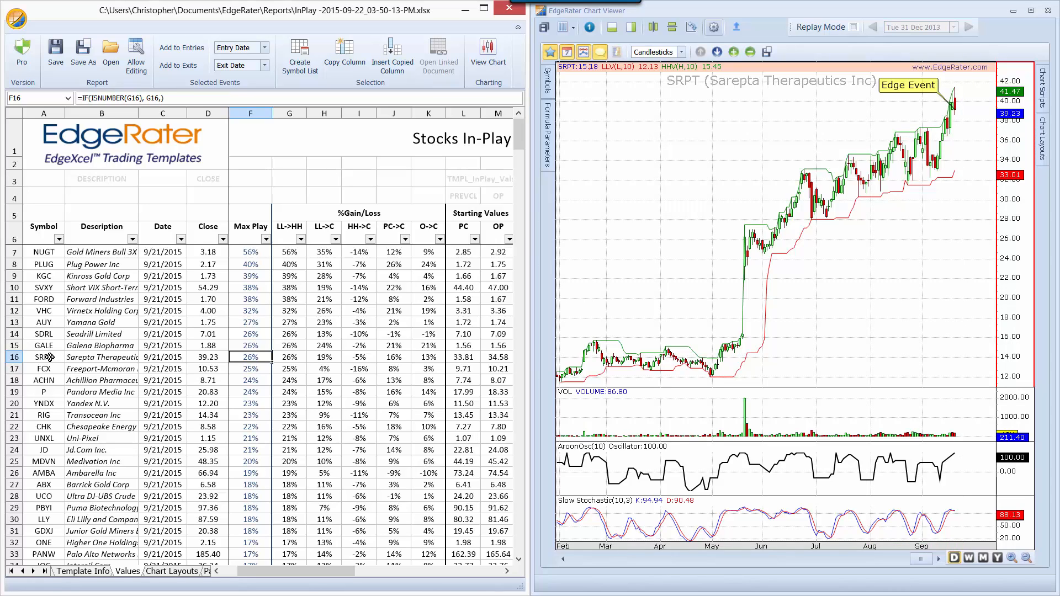
Copy SRPT's symbol, description, date and close from row 16 of the In-Play report into row 10 of WatchList_1.xlsx
left_click_drag(50, 358, 202, 361)
key("ctrl+c")
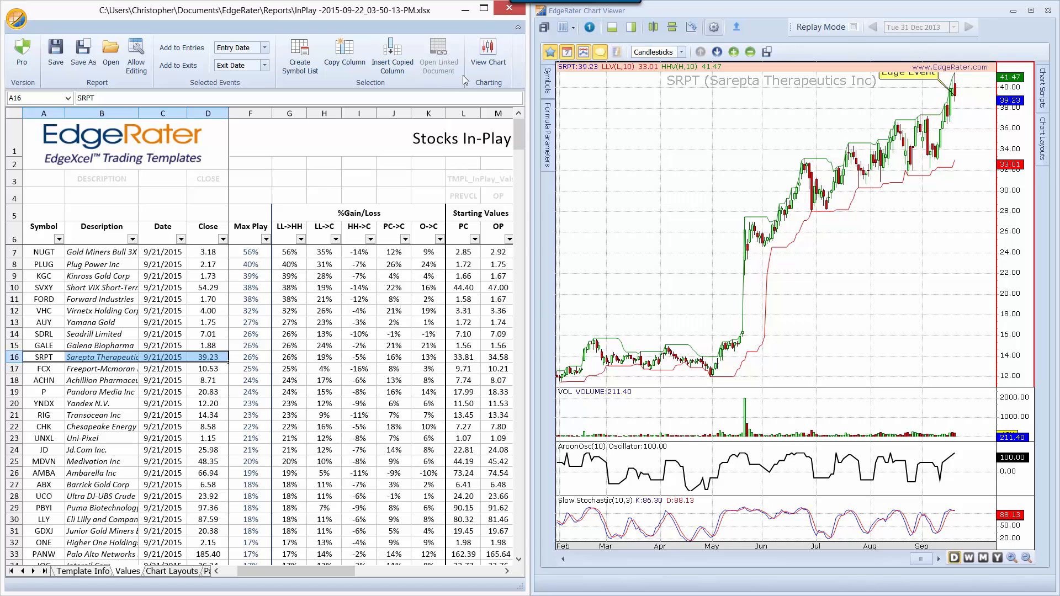
left_click(466, 10)
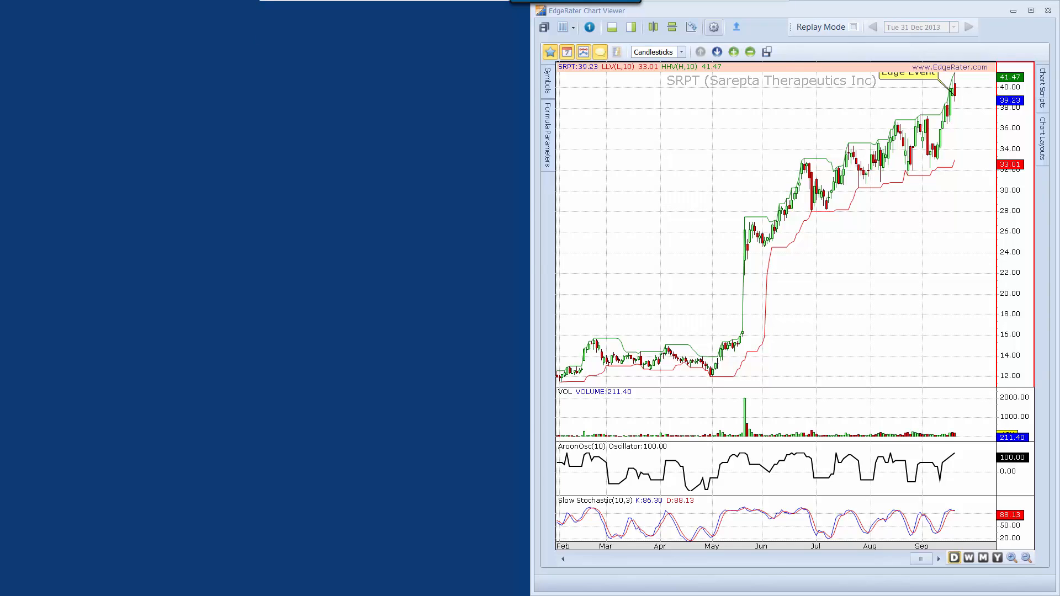
left_click_drag(574, 0, 320, 51)
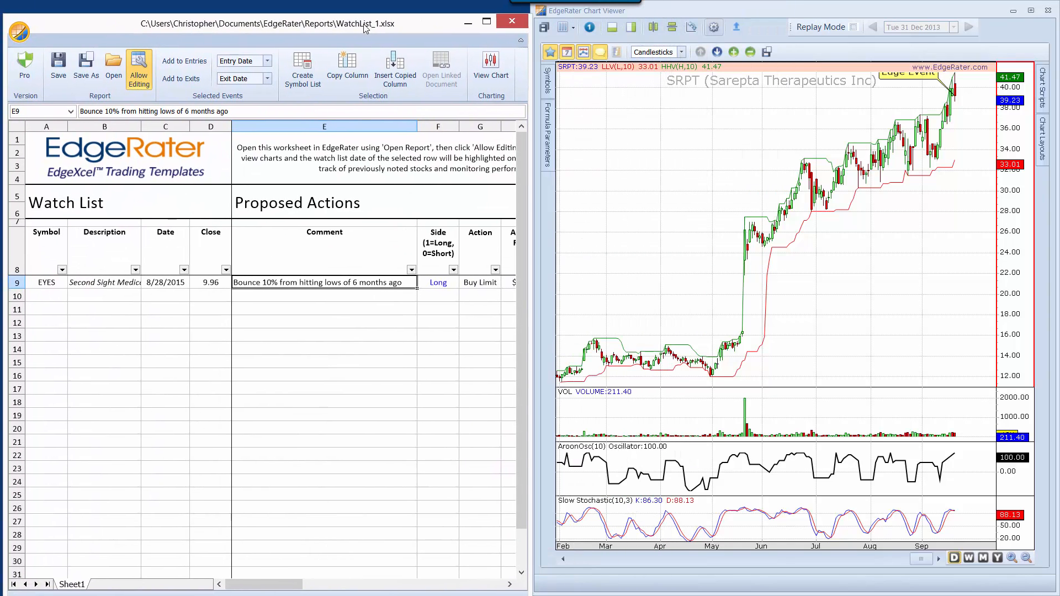
left_click(49, 294)
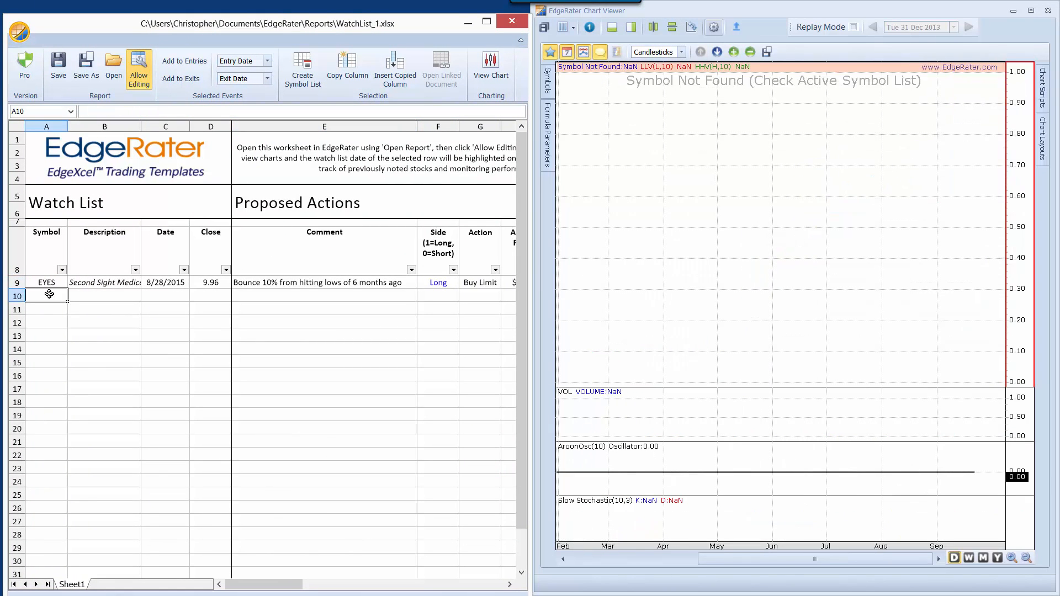
key("ctrl+v")
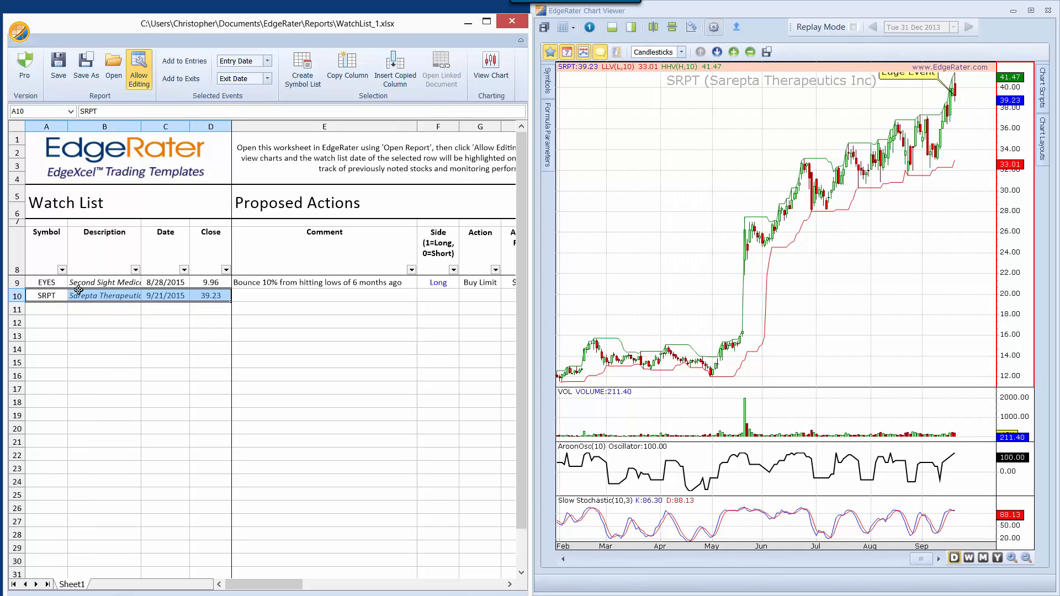
Enter the SRPT comment "Found using InPlay - wait for pullback" in cell E10
left_click(167, 297)
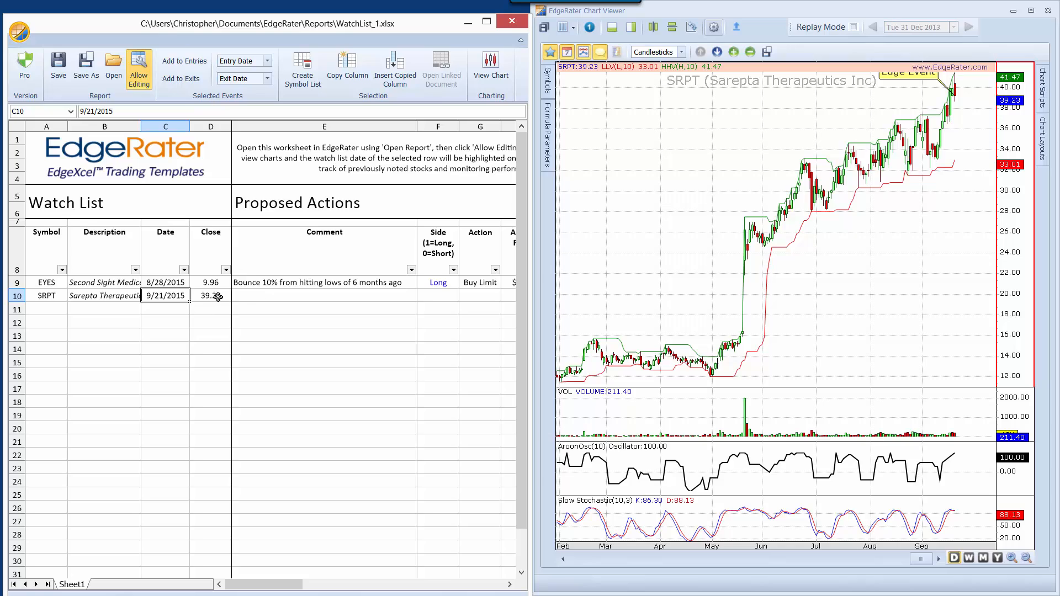
left_click(250, 295)
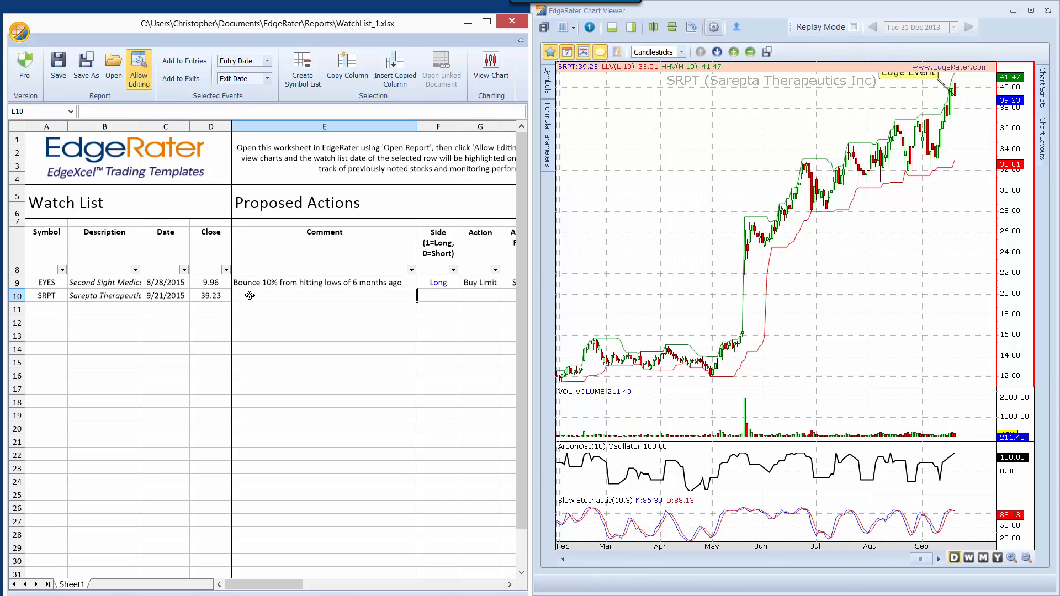
type("Found ")
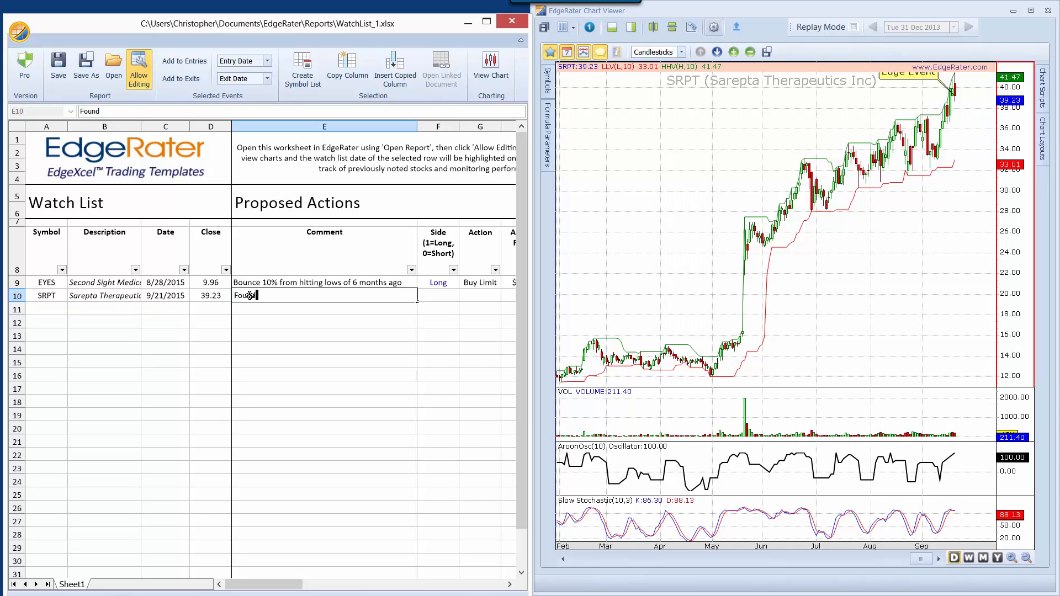
type("using InPlay - wait for p")
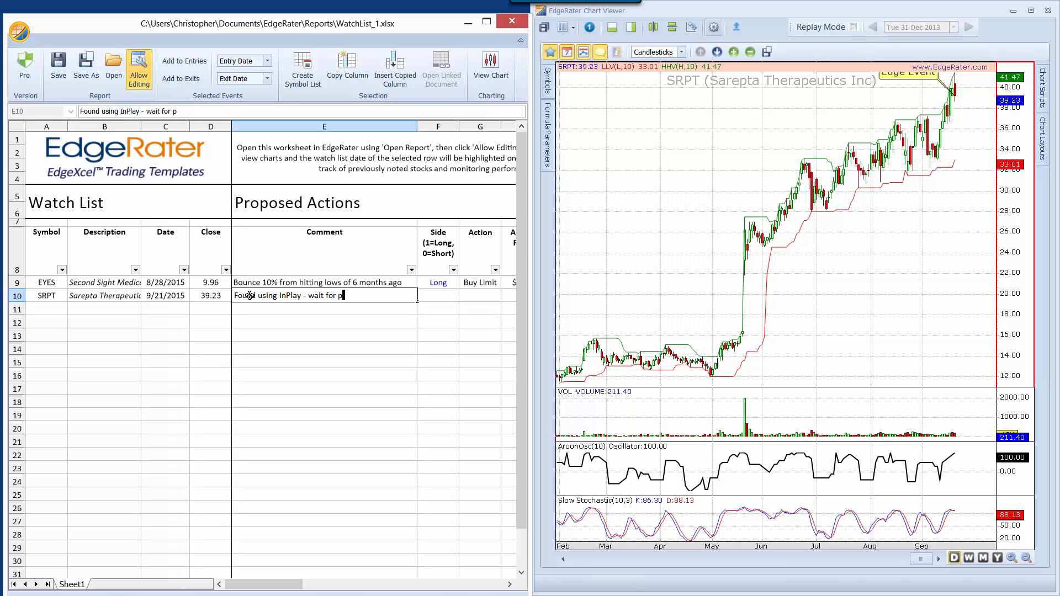
type("ullback")
Enter 1 as SRPT's Side in cell F10 to mark it as a long position
left_click_drag(276, 586, 296, 587)
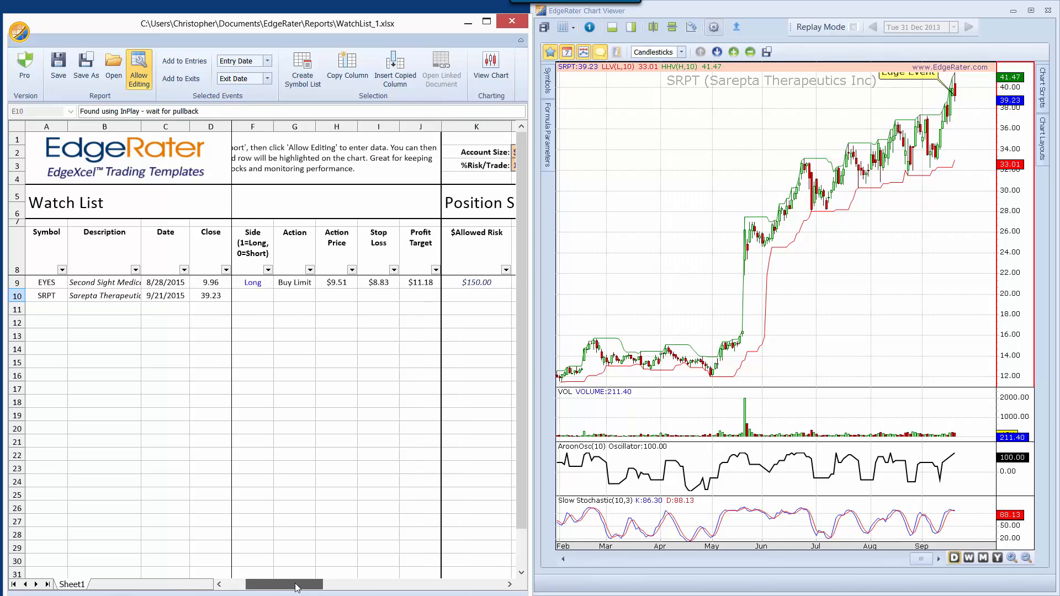
left_click(256, 296)
type("1")
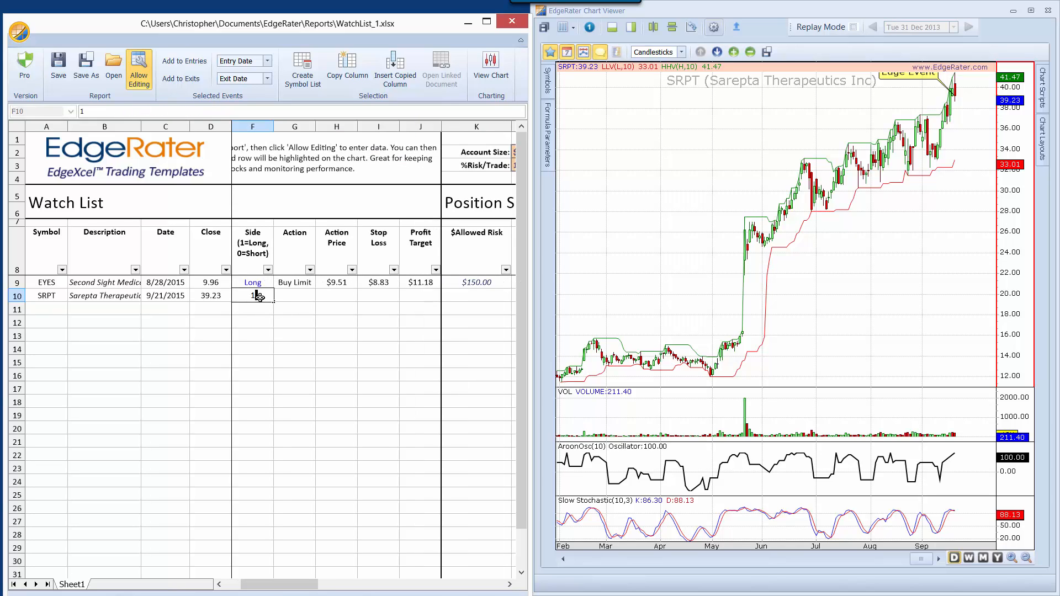
key("Return")
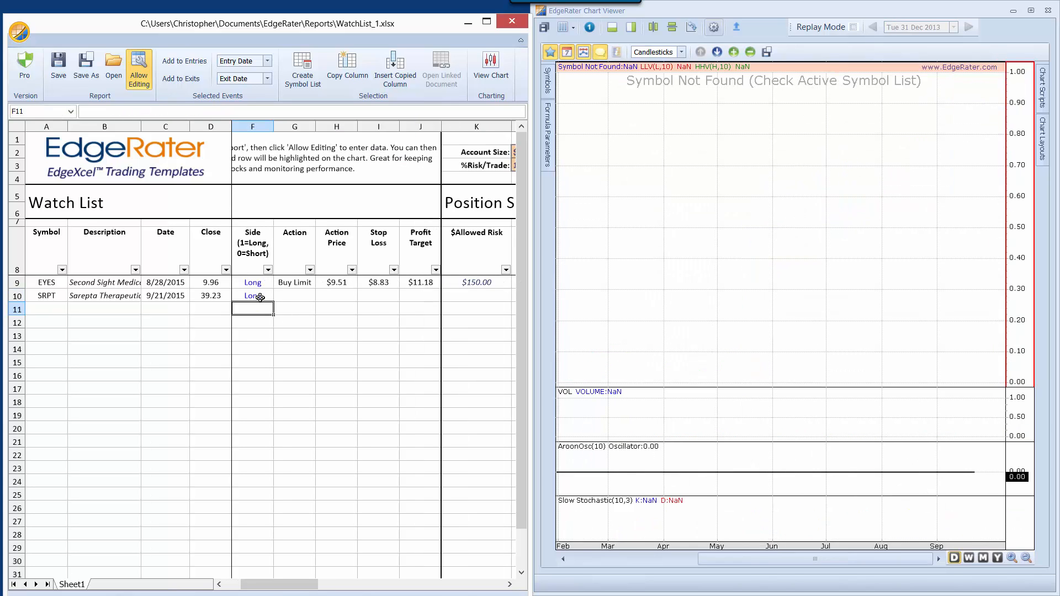
Enter "Watch" as SRPT's Action in cell G10
left_click(298, 290)
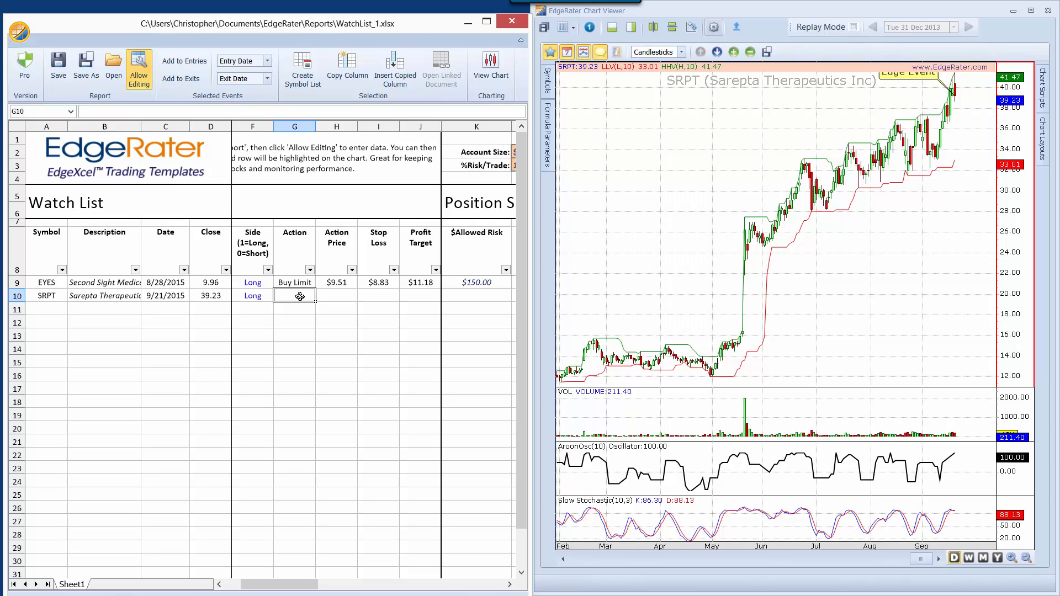
type("W")
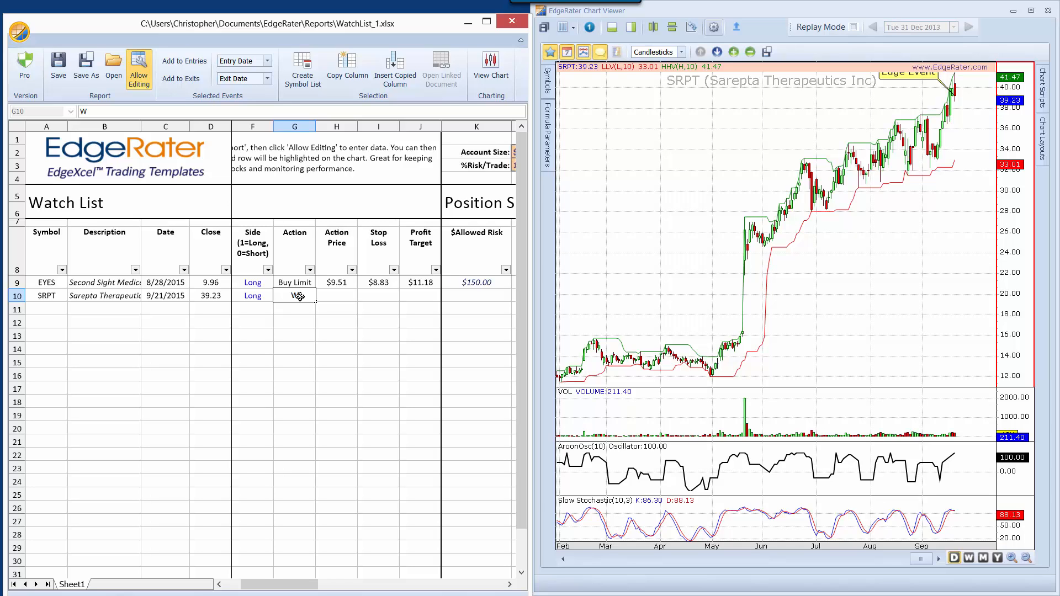
type("ait")
key("Return")
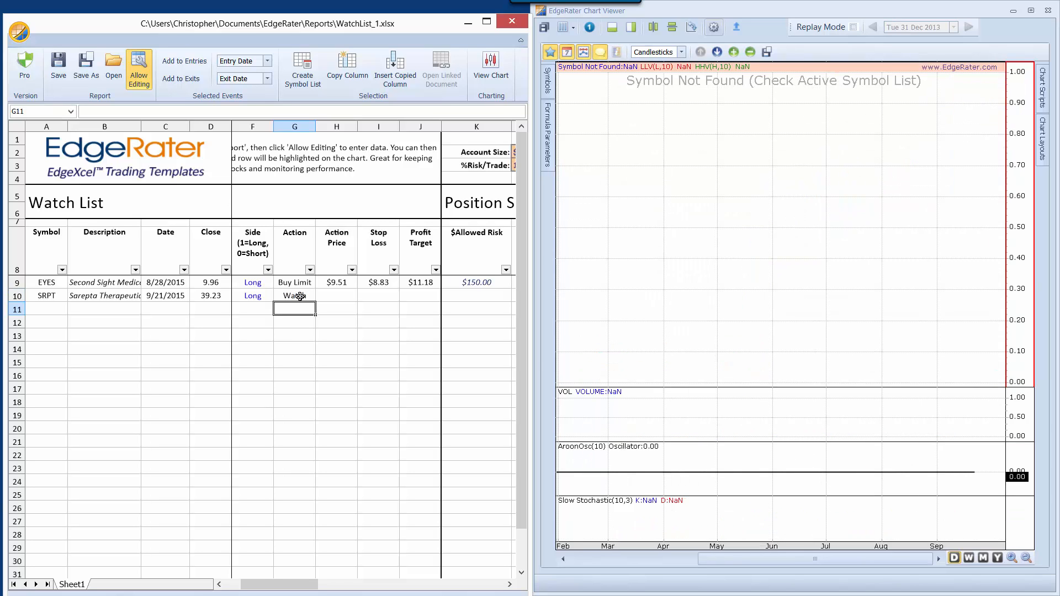
Change SRPT's Action in cell G10 to "Buy Limit"
left_click(300, 297)
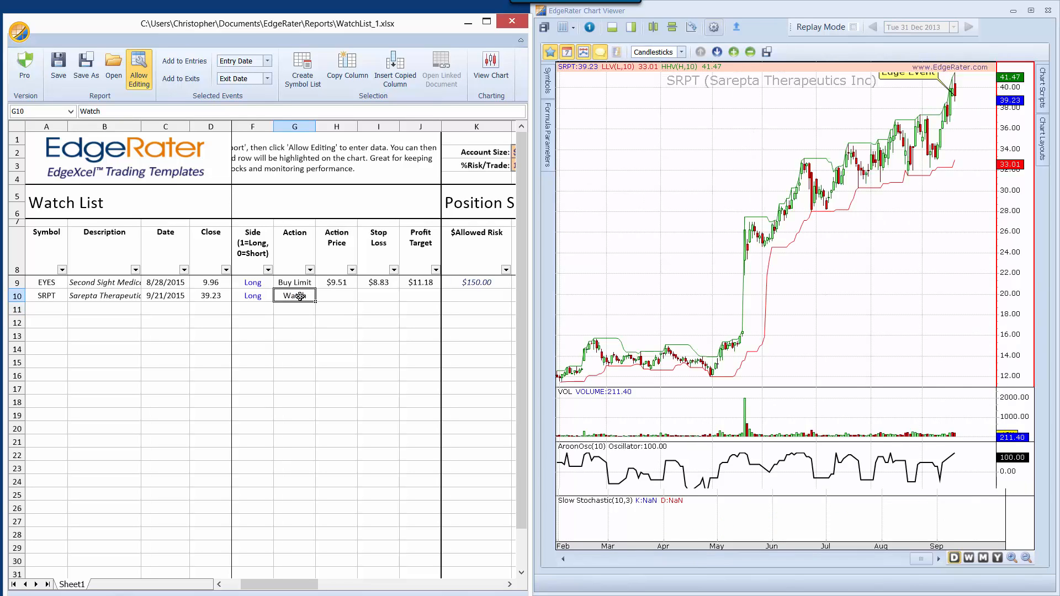
type("Buy Lim")
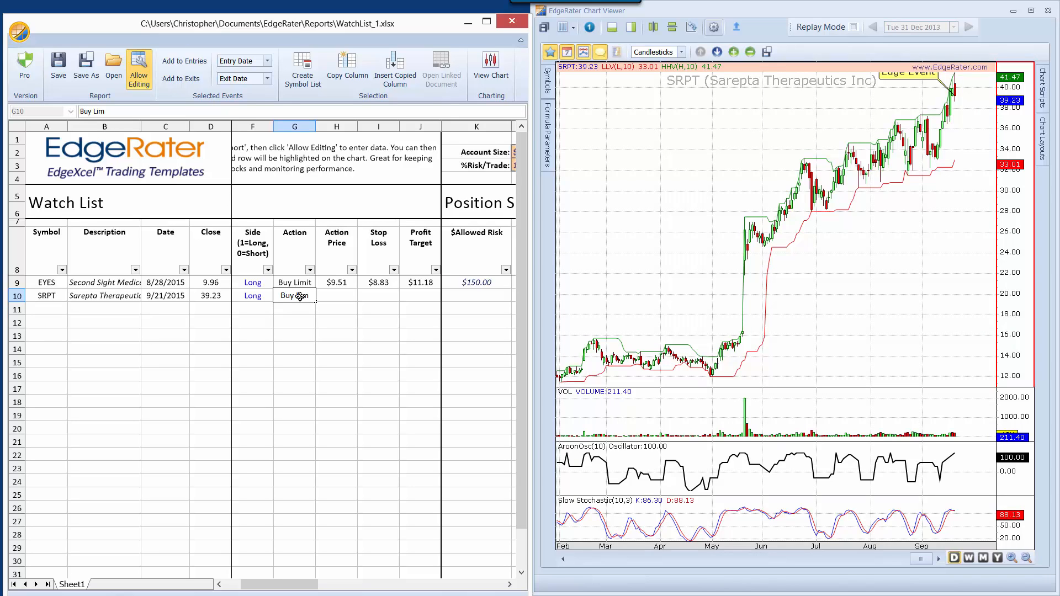
type("it")
key("Tab")
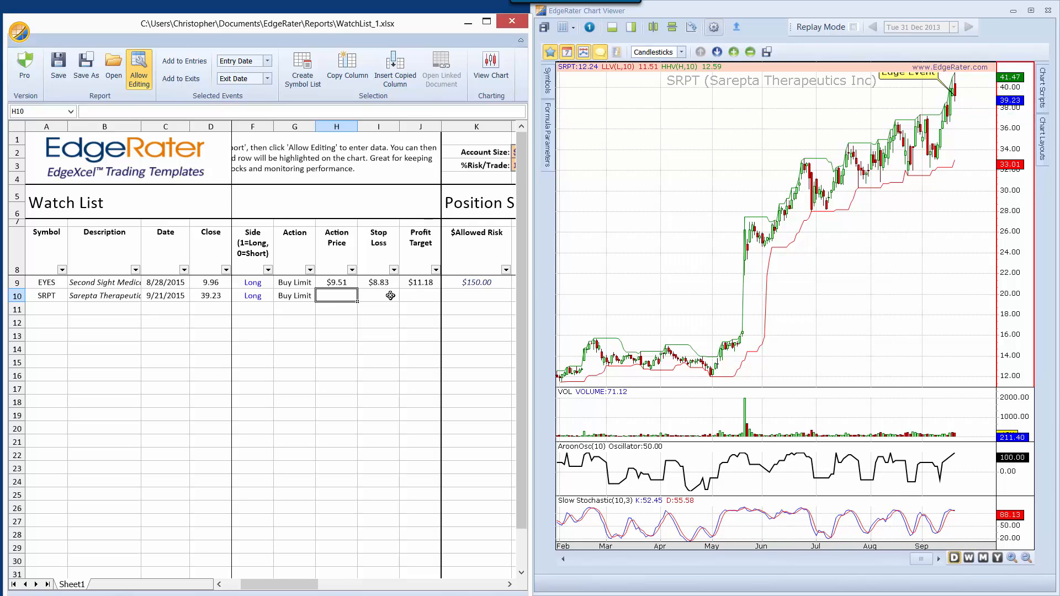
Enter SRPT's Action Price of 37.73 in cell H10 and its Stop Loss of 36.12 in cell I10
type("3")
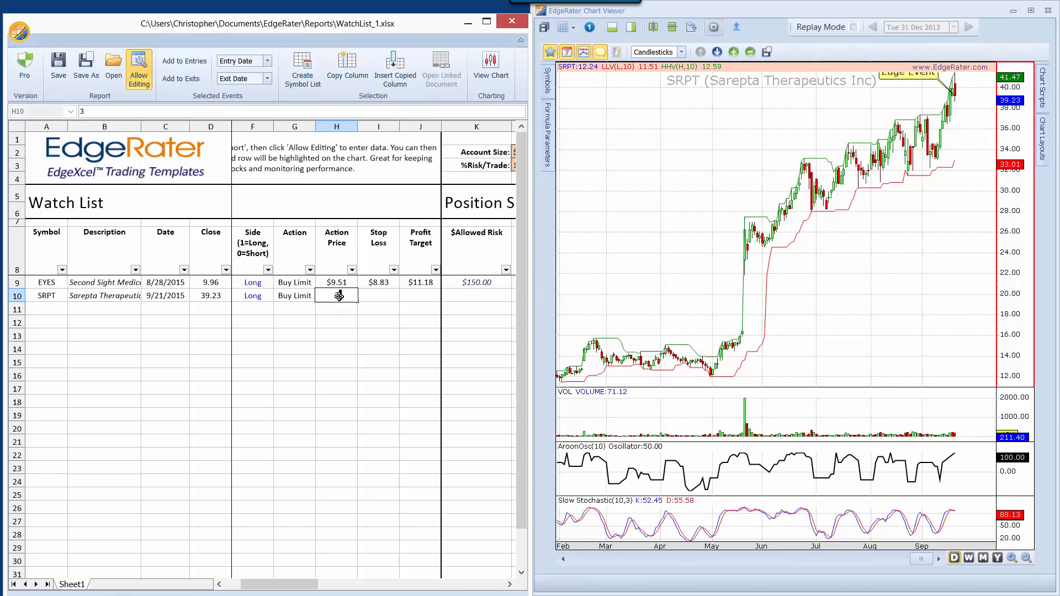
type("7.73")
key("Tab")
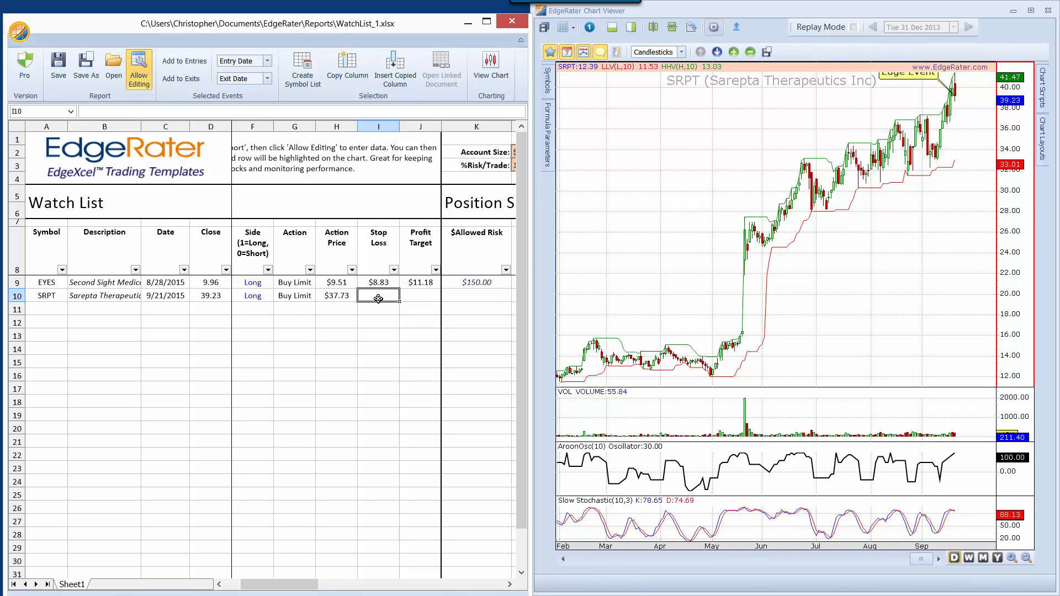
type("36.12")
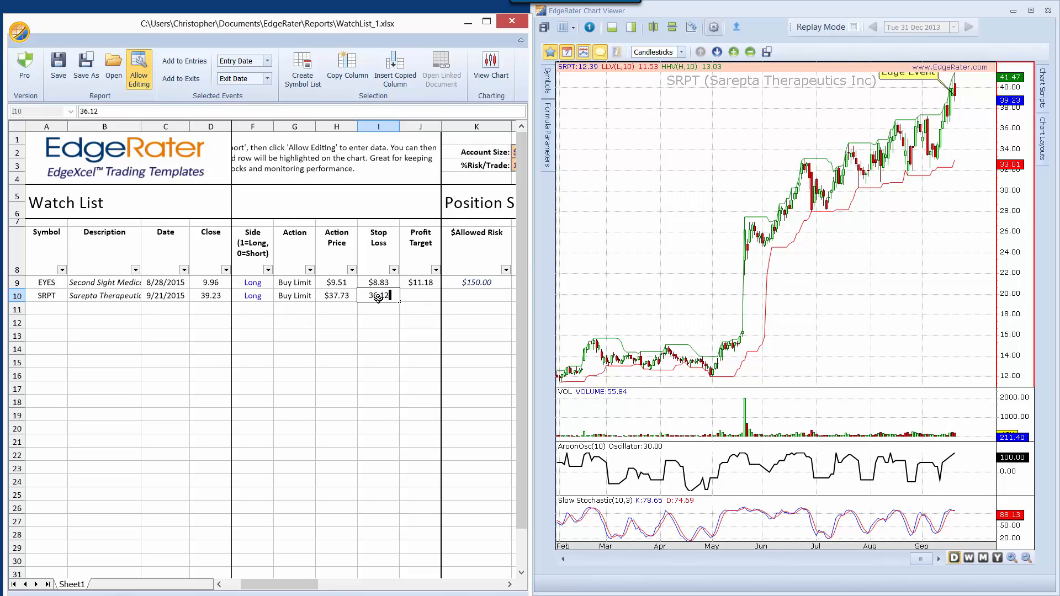
key("Tab")
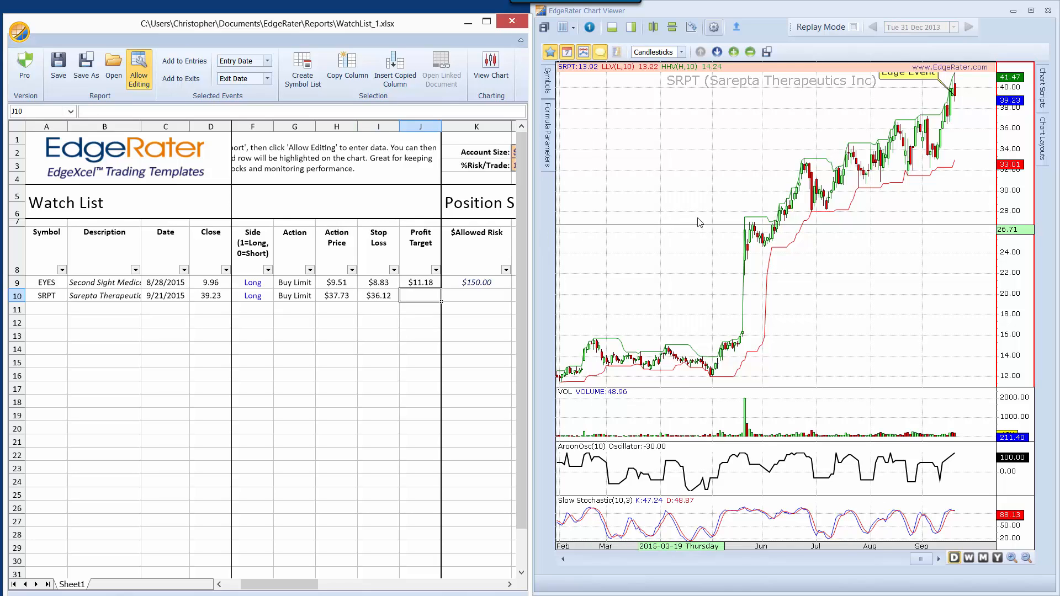
Compress the SRPT chart's price scale to show higher prices and enter a Profit Target of 44 in cell J10
left_click_drag(1009, 129, 1006, 144)
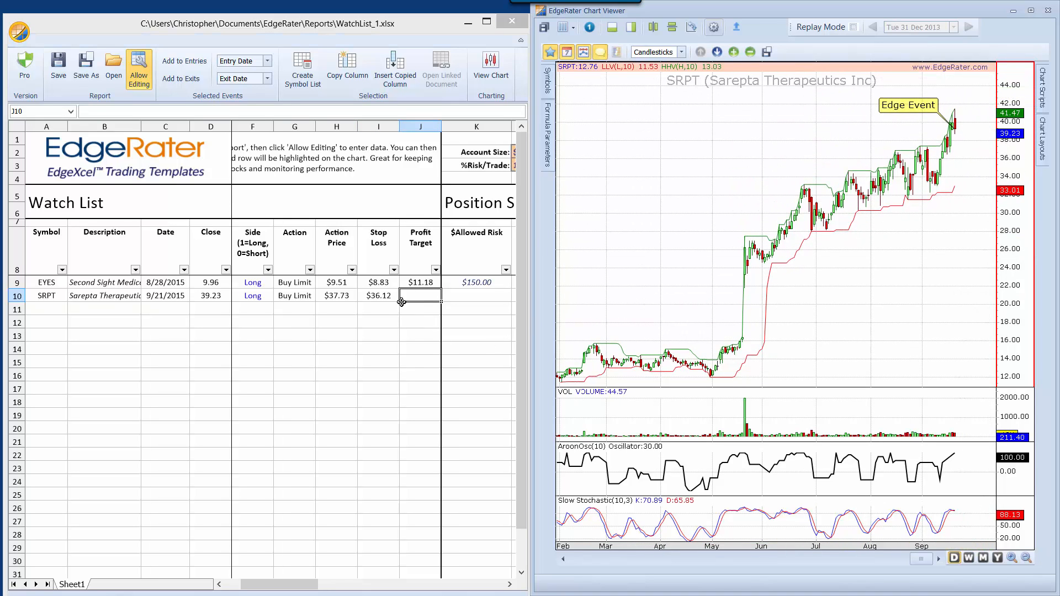
type("44")
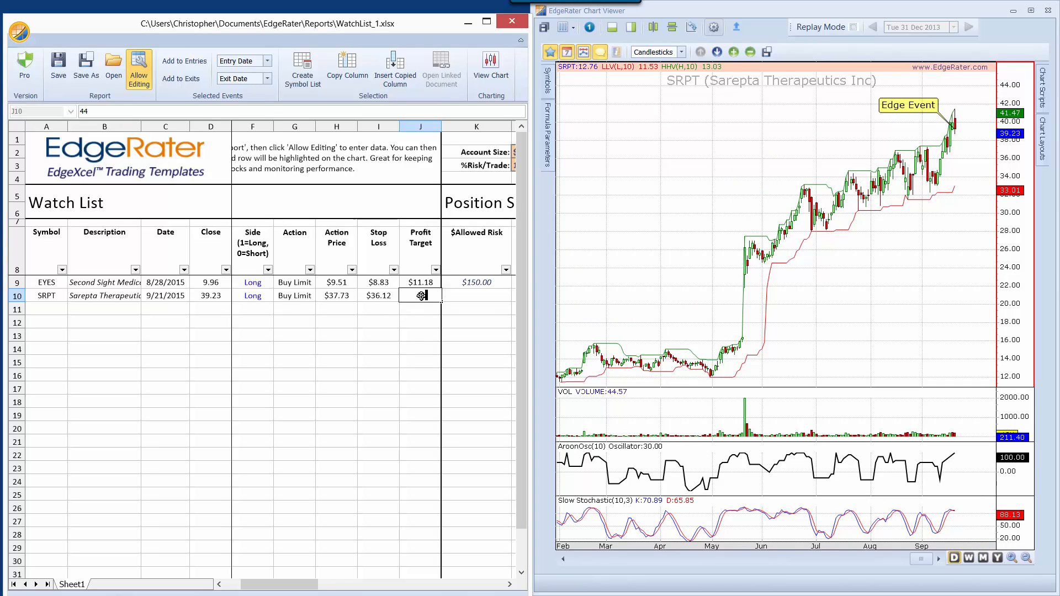
key("Tab")
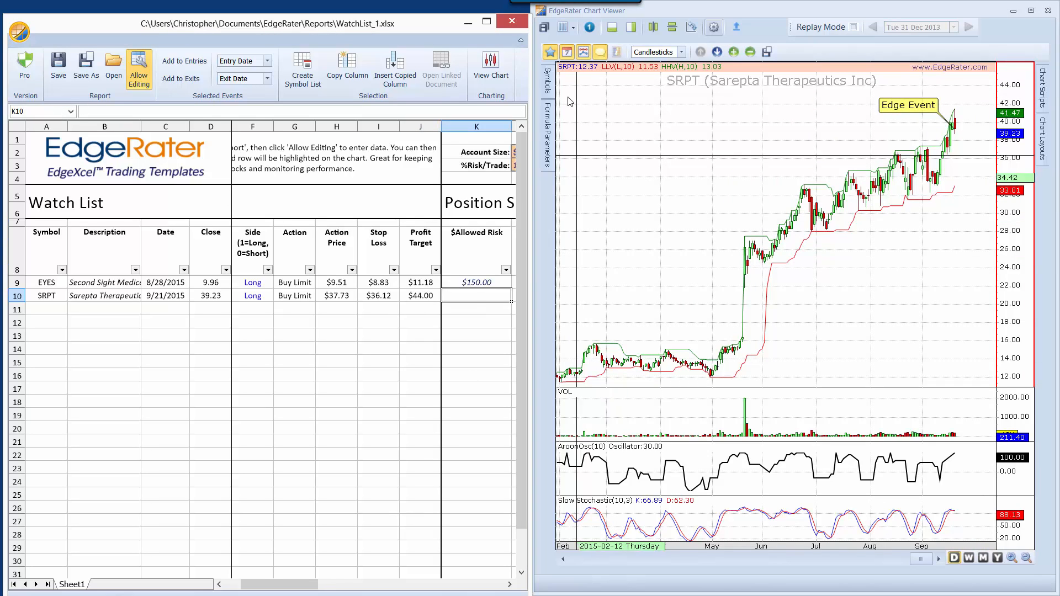
Maximize the worksheet and fill the position sizing formulas from EYES's row 9 down into SRPT's cells K10 to V10
left_click(486, 22)
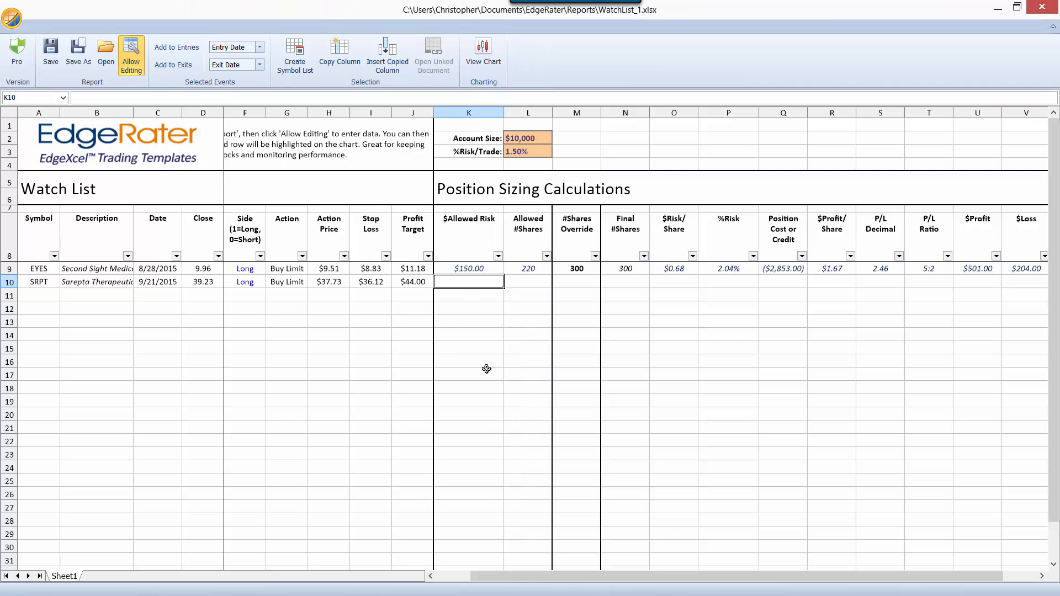
left_click_drag(528, 576, 562, 577)
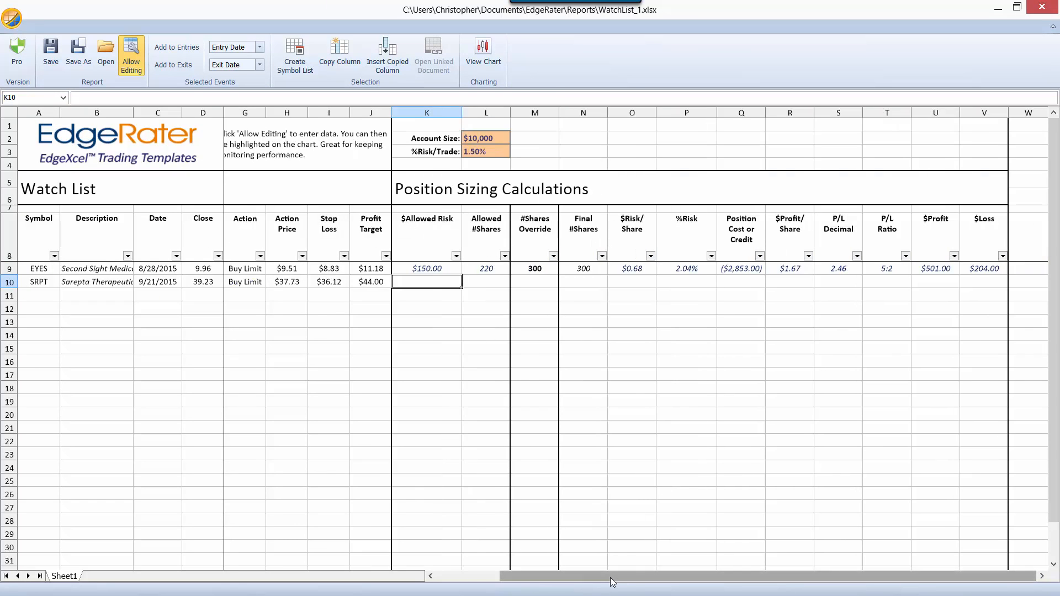
left_click_drag(611, 576, 571, 577)
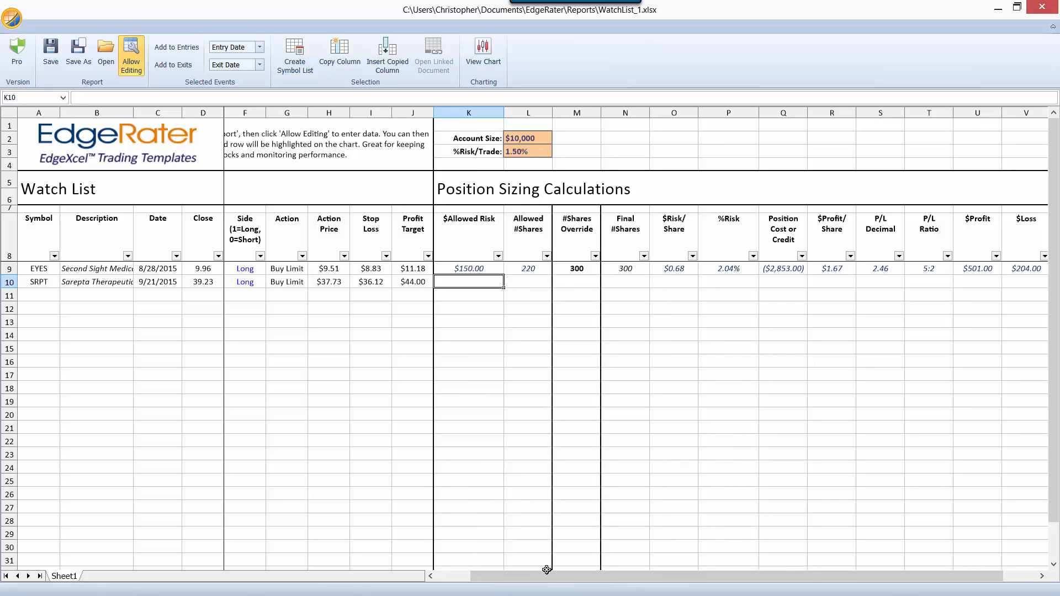
mouse_move(548, 577)
left_mouse_down()
mouse_move(529, 576)
mouse_move(560, 577)
left_mouse_up()
left_click_drag(523, 285, 982, 282)
left_click_drag(741, 574, 766, 566)
left_click(982, 281, "shift")
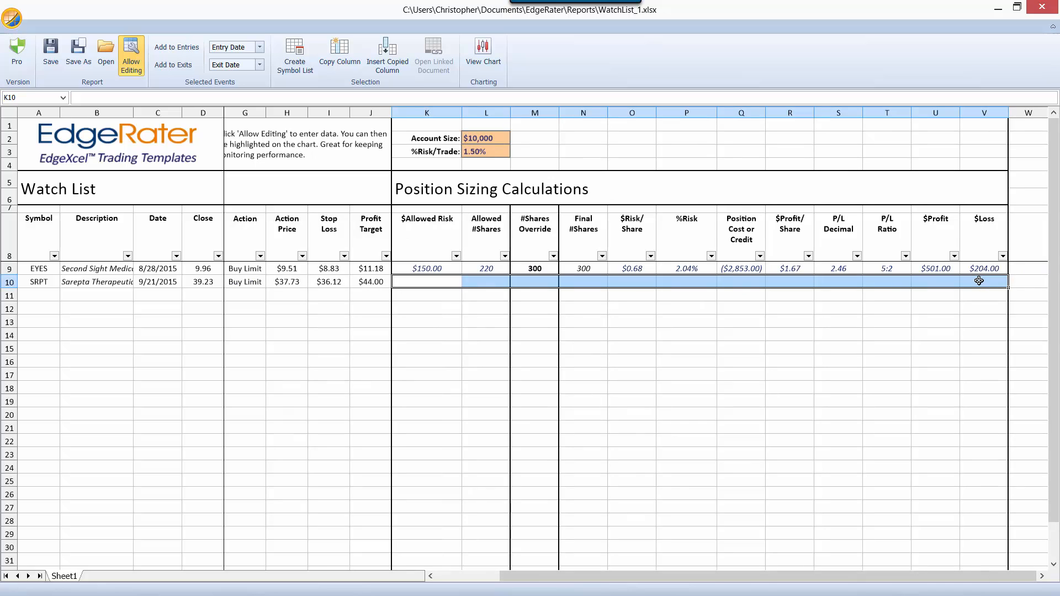
key("ctrl+d")
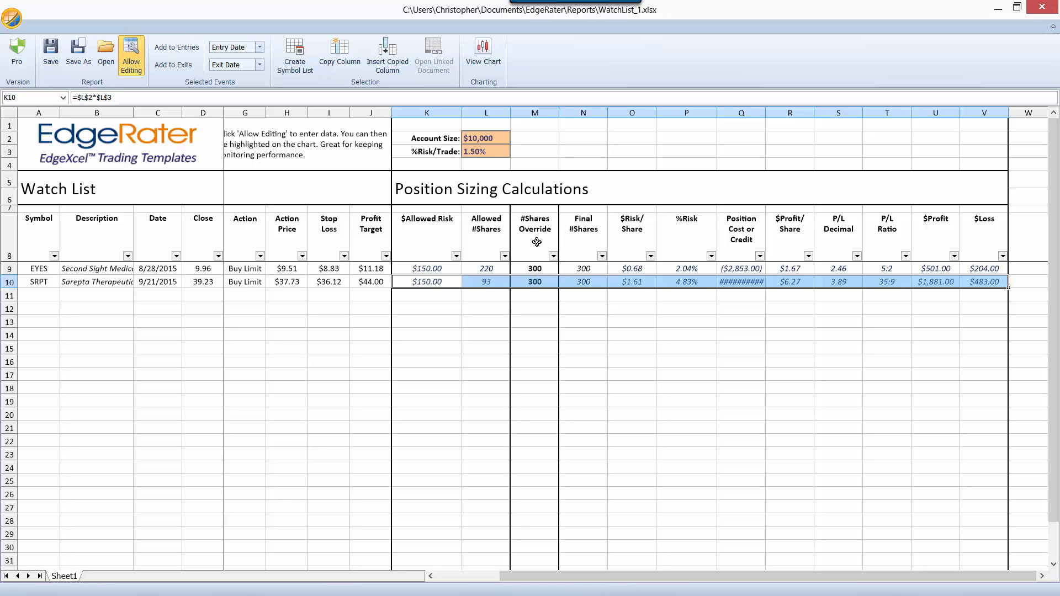
Clear the copied #Shares Override for SRPT in cell M10 and enter 100 shares instead
left_click(540, 282)
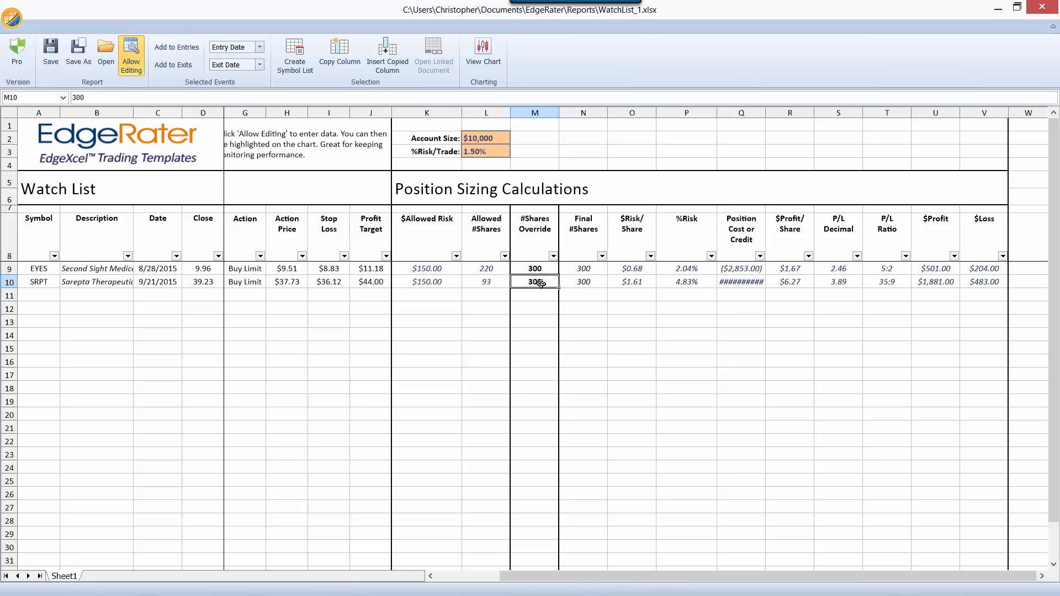
key("Delete")
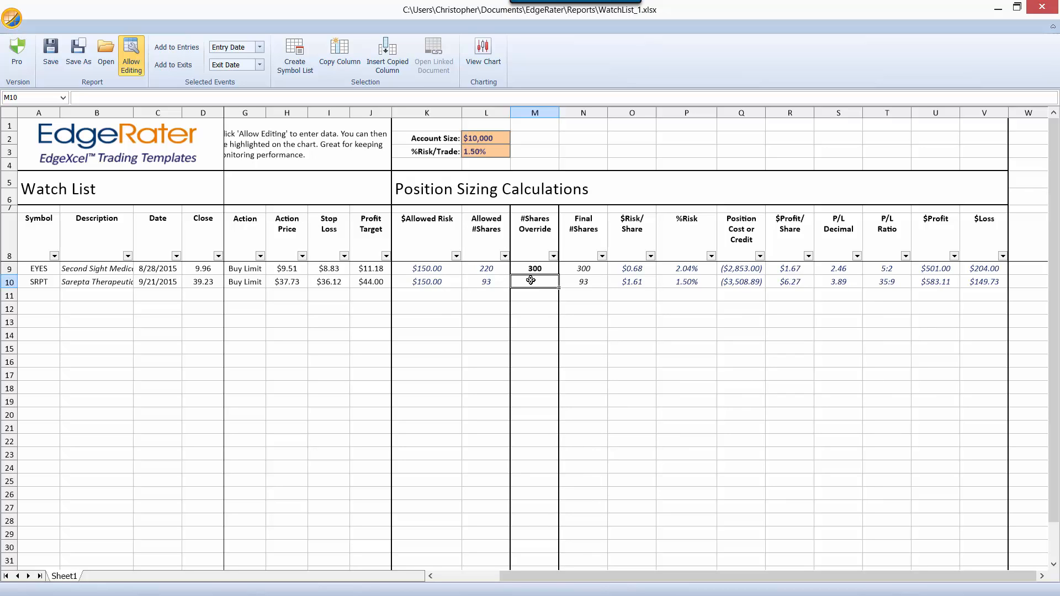
type("100")
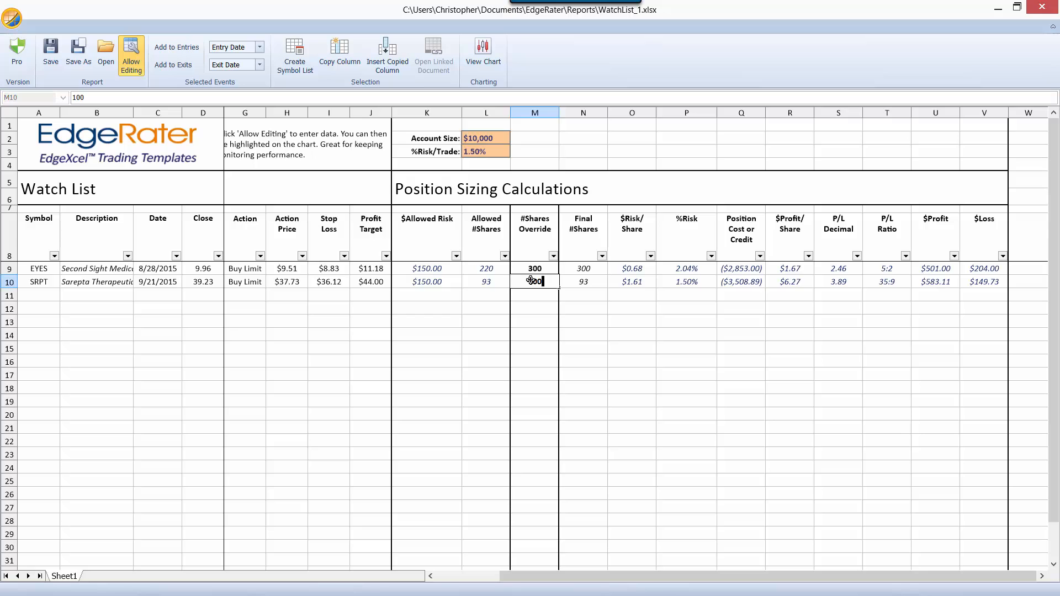
key("Return")
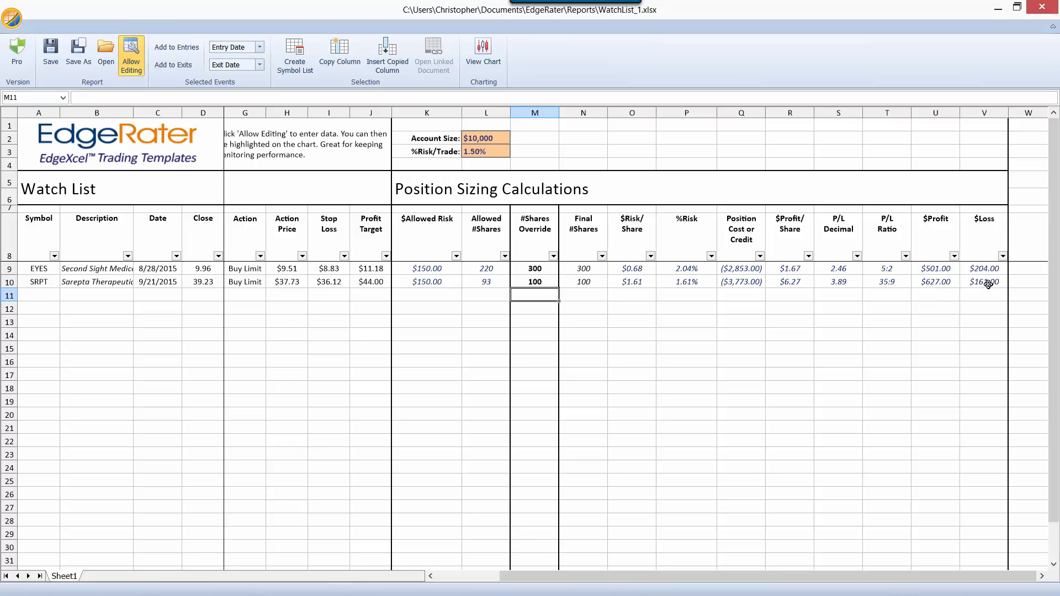
Bring back the chart beside the worksheet and view the EYES and SRPT charts at their watch list dates, refitting the EYES price scale
left_click_drag(648, 572, 571, 572)
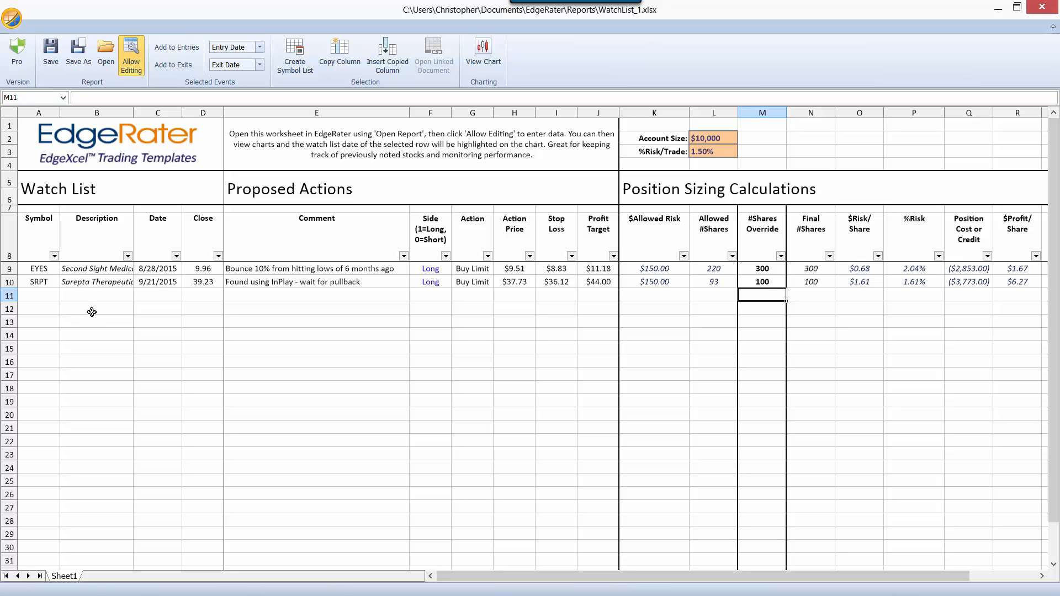
left_click(163, 282)
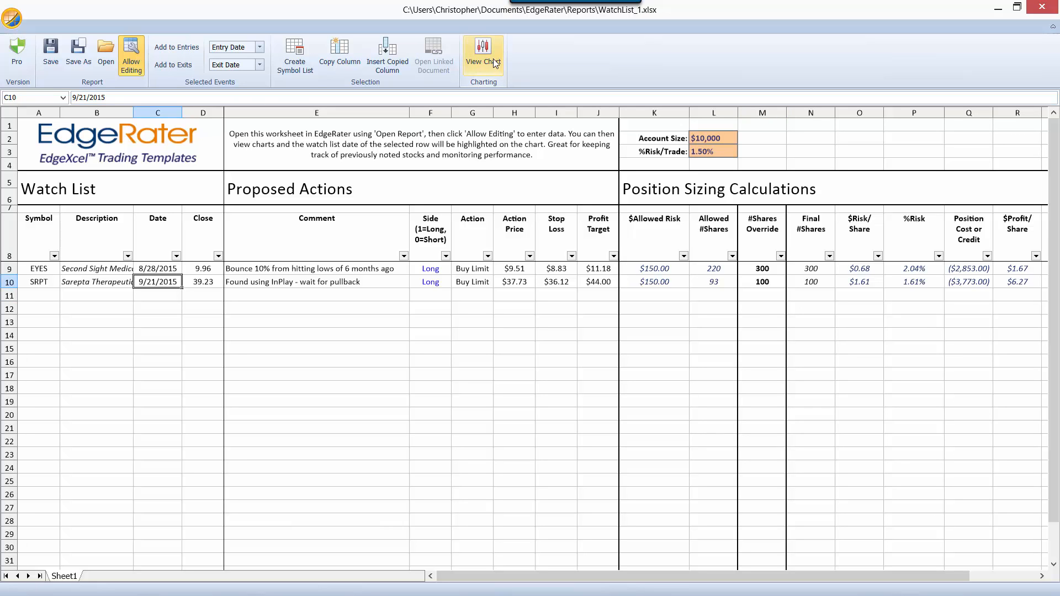
left_click(1018, 7)
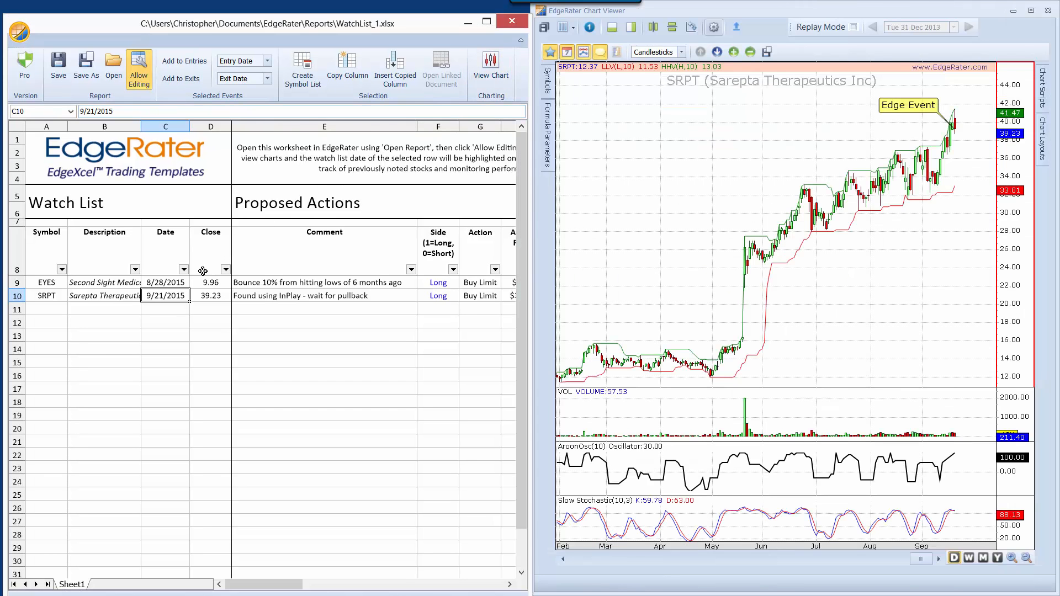
left_click(171, 284)
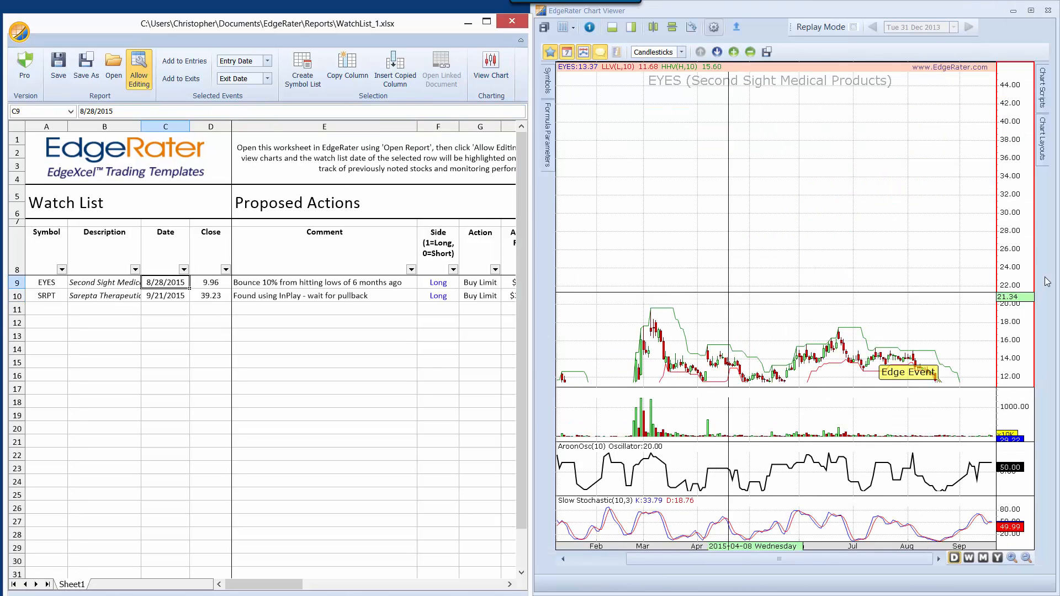
left_click(1018, 221)
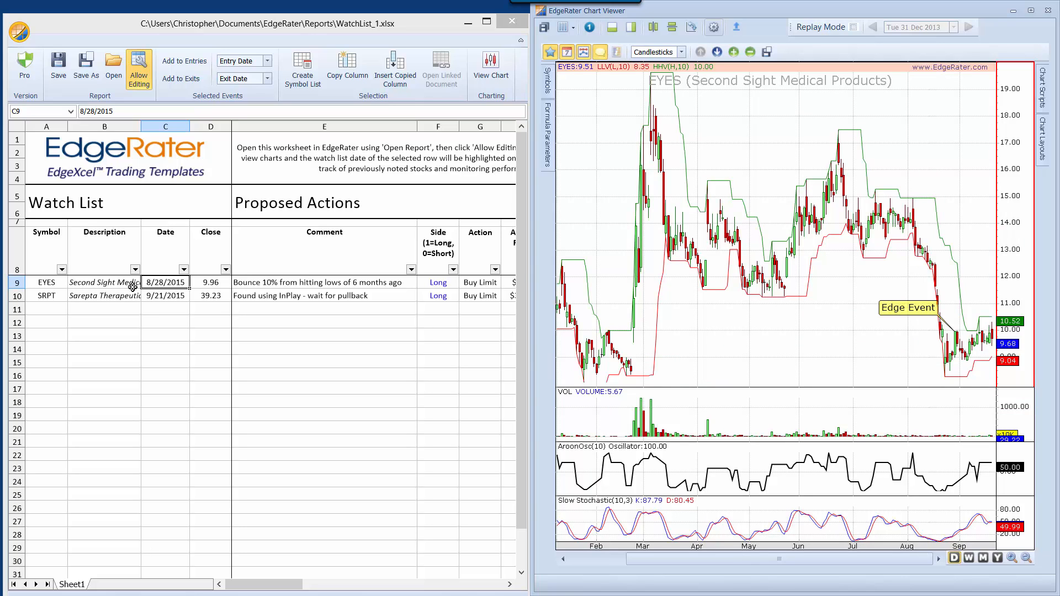
left_click(165, 283)
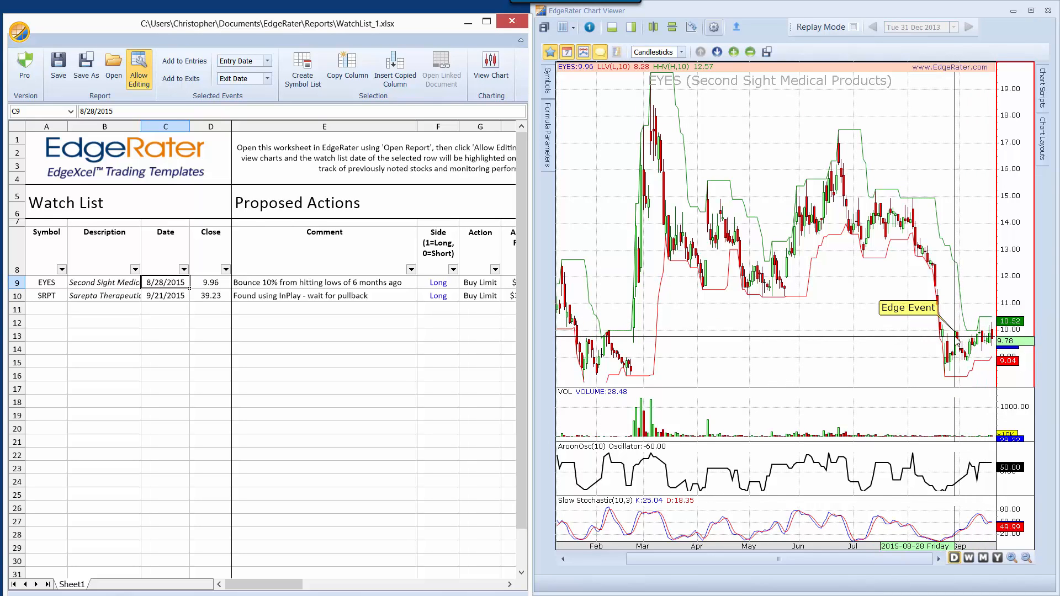
left_click(166, 296)
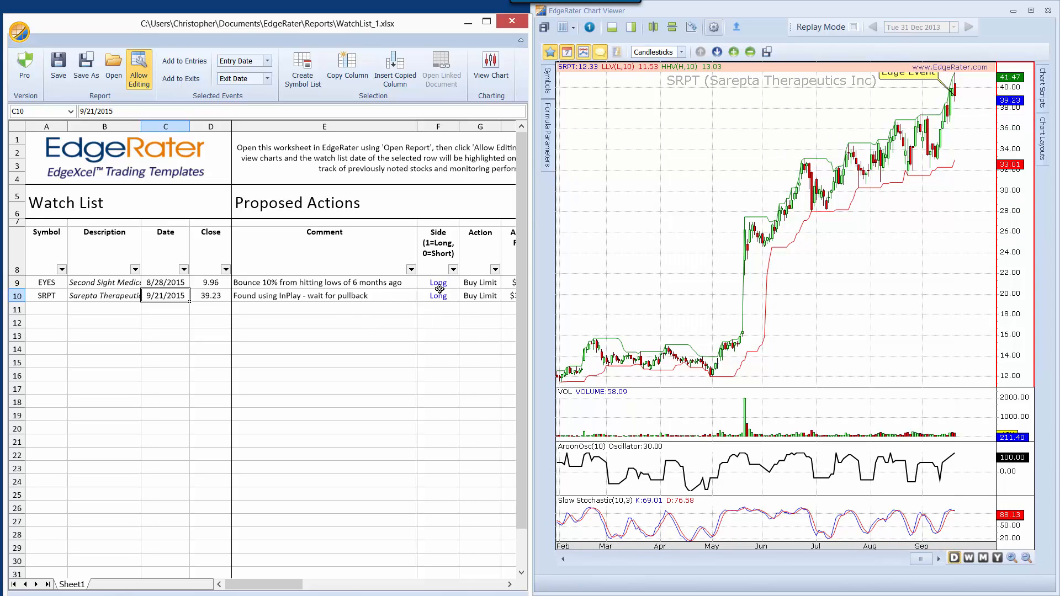
Maximize the worksheet again and change SRPT's Action in cell G10 to "Test"
left_click(487, 22)
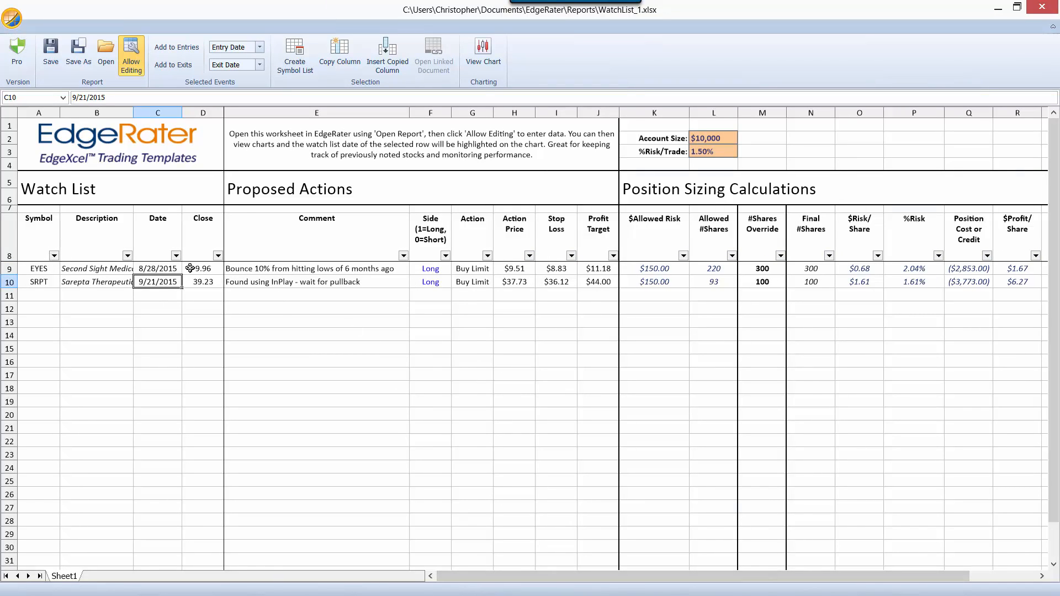
left_click(475, 282)
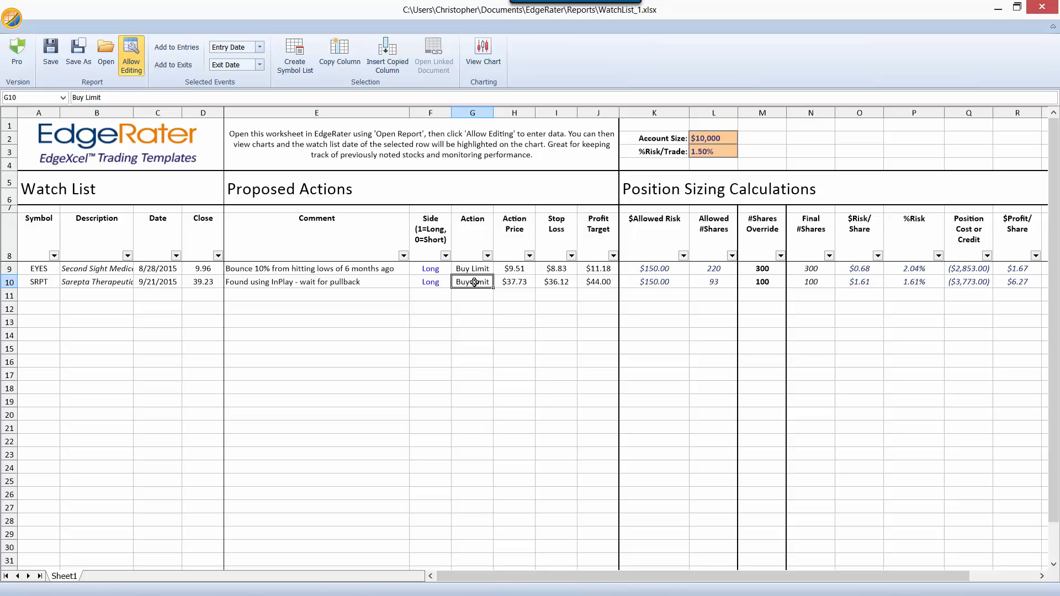
type("Test")
key("Return")
Filter the Action column to only the "Test" entries and clear that filter again
left_click(488, 256)
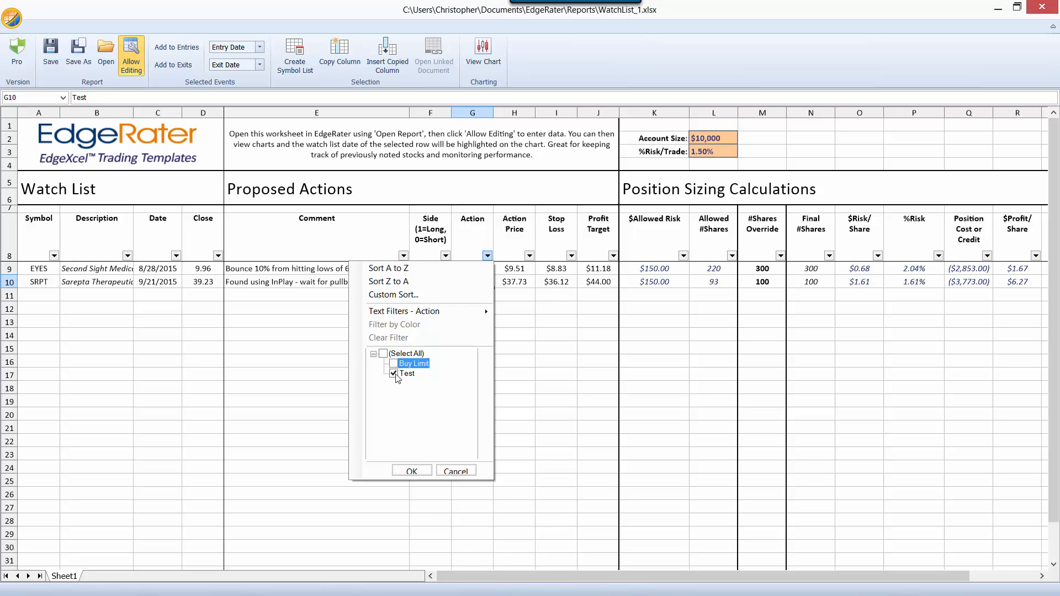
left_click(412, 471)
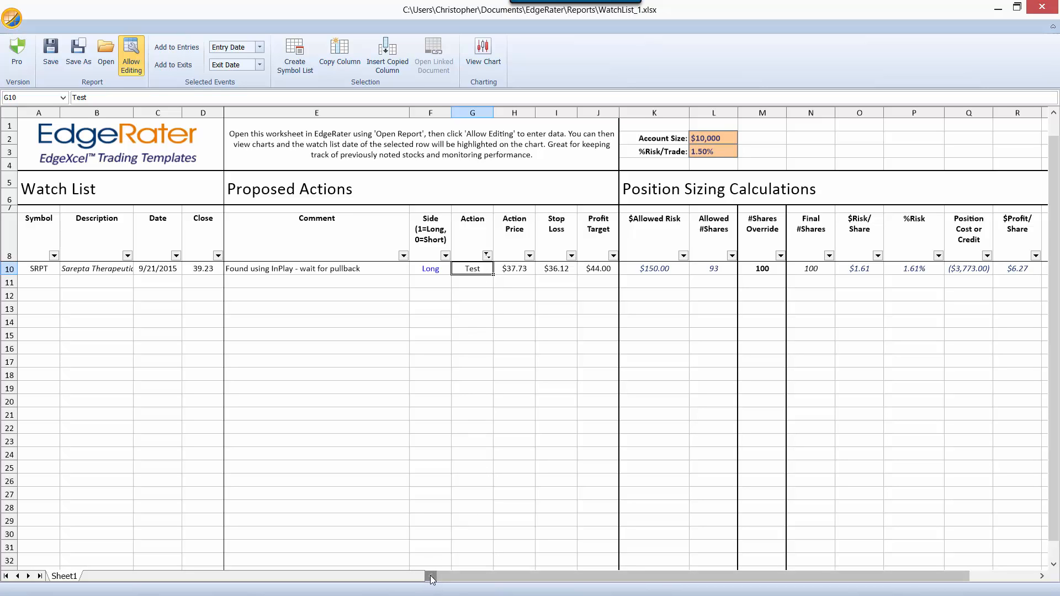
left_click(486, 256)
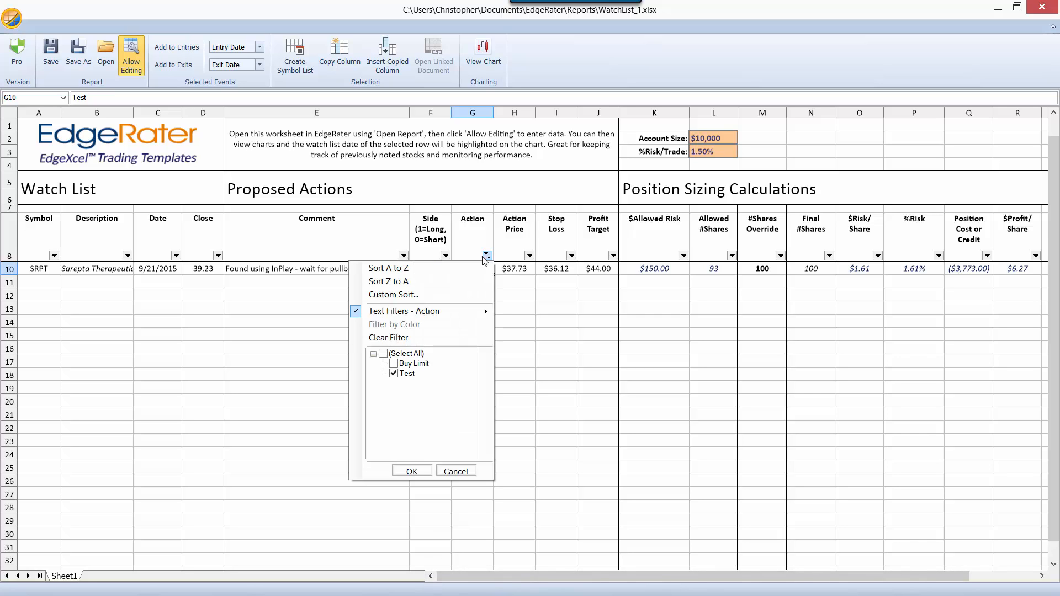
left_click(413, 338)
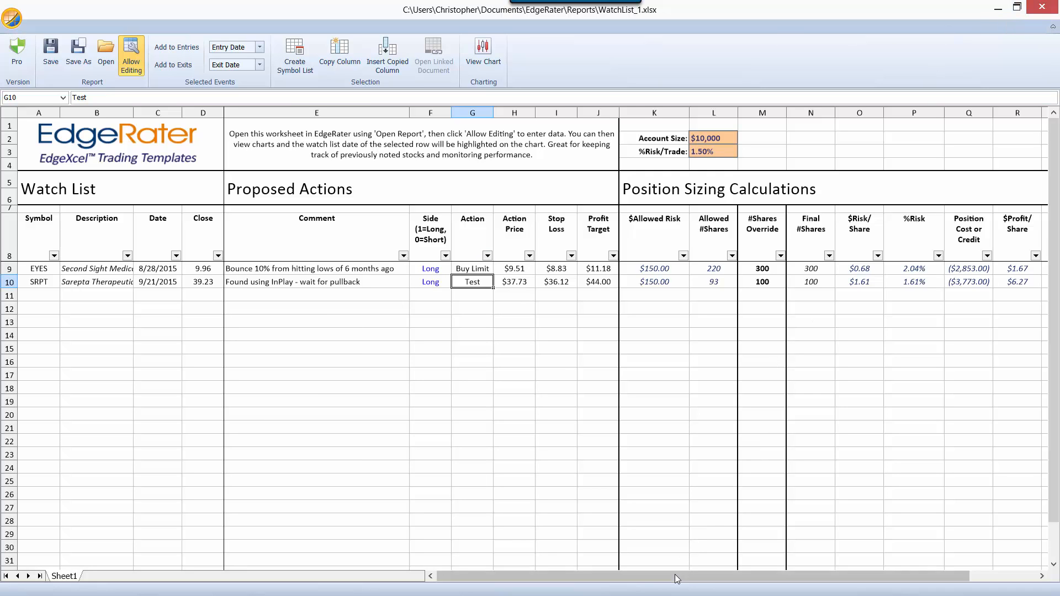
mouse_move(681, 578)
left_mouse_down()
mouse_move(740, 575)
mouse_move(672, 578)
left_mouse_up()
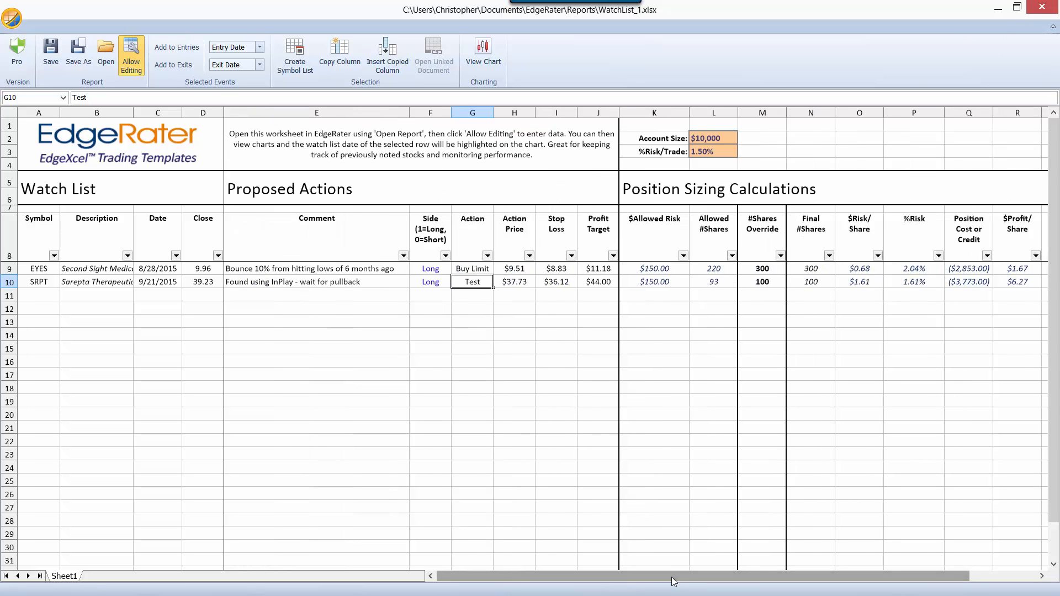